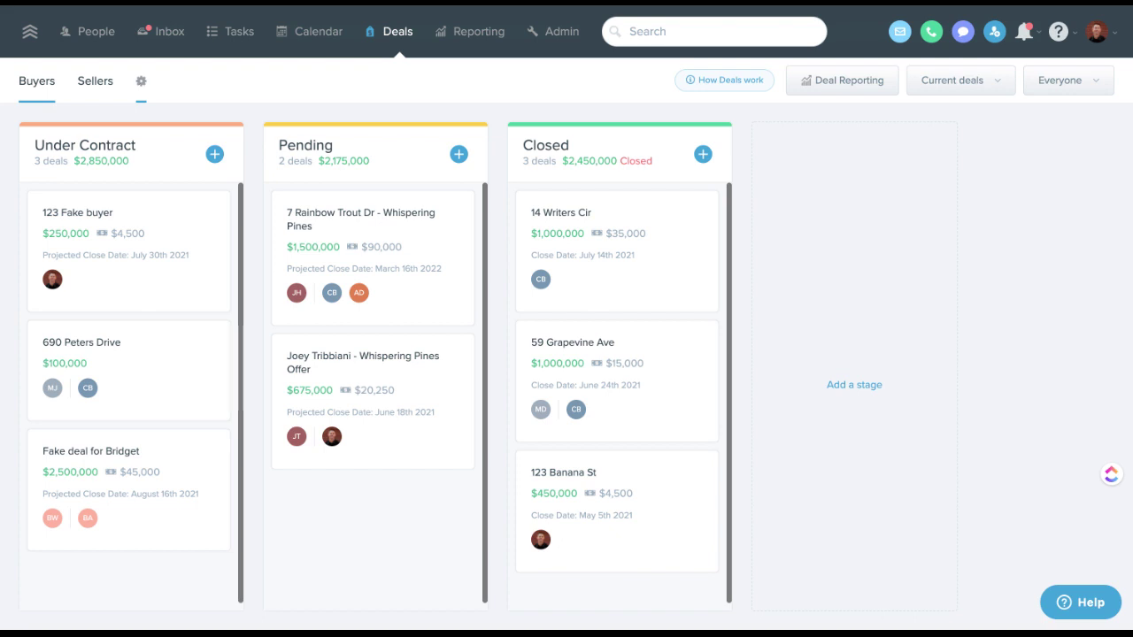
Glance at the deal pipeline settings, then return to the Buyers board with its Under Contract, Pending and Closed stages.
{"action": "left_click", "coordinate": [142, 82]}
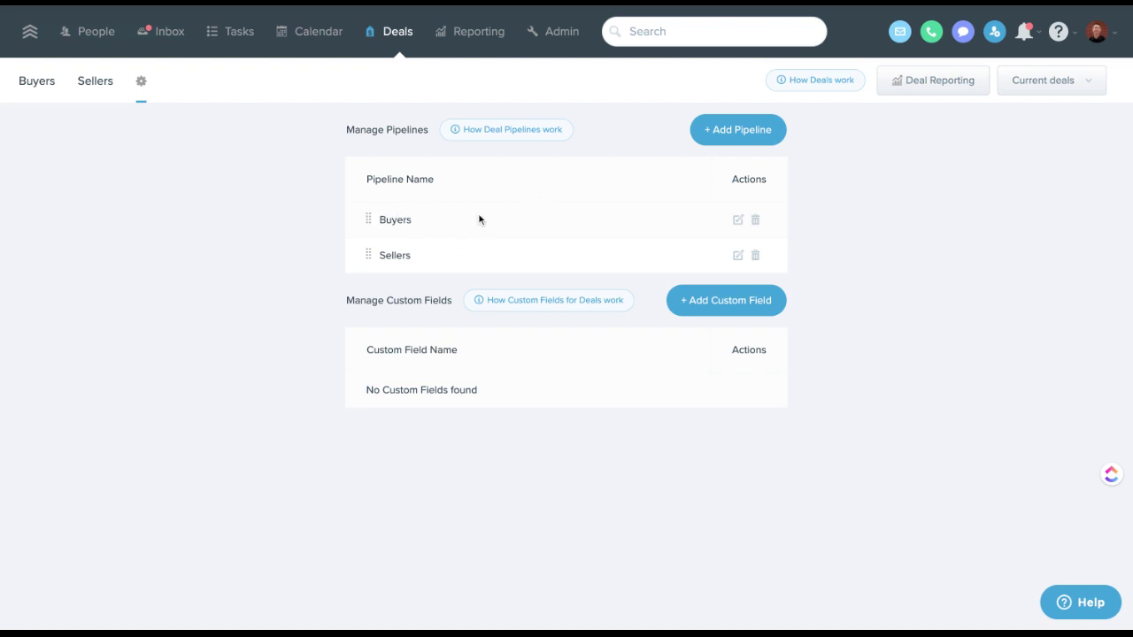
{"action": "left_click", "coordinate": [55, 84]}
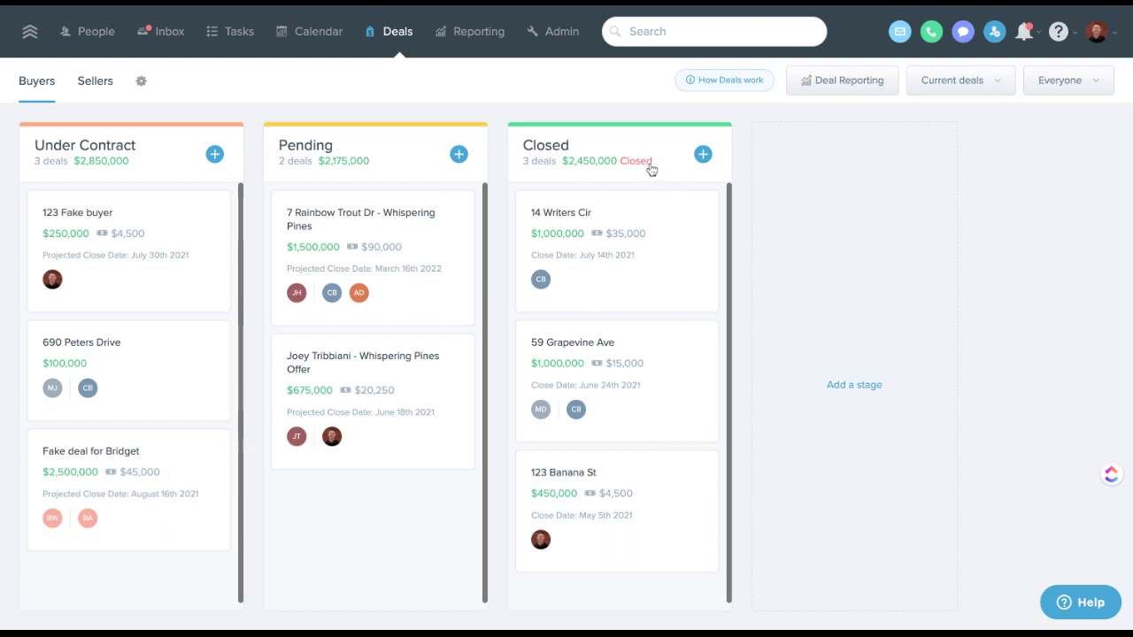
Look through the Deals report under Reporting, then go back to the Buyers deal board.
{"action": "left_click", "coordinate": [483, 32]}
{"action": "left_click", "coordinate": [586, 81]}
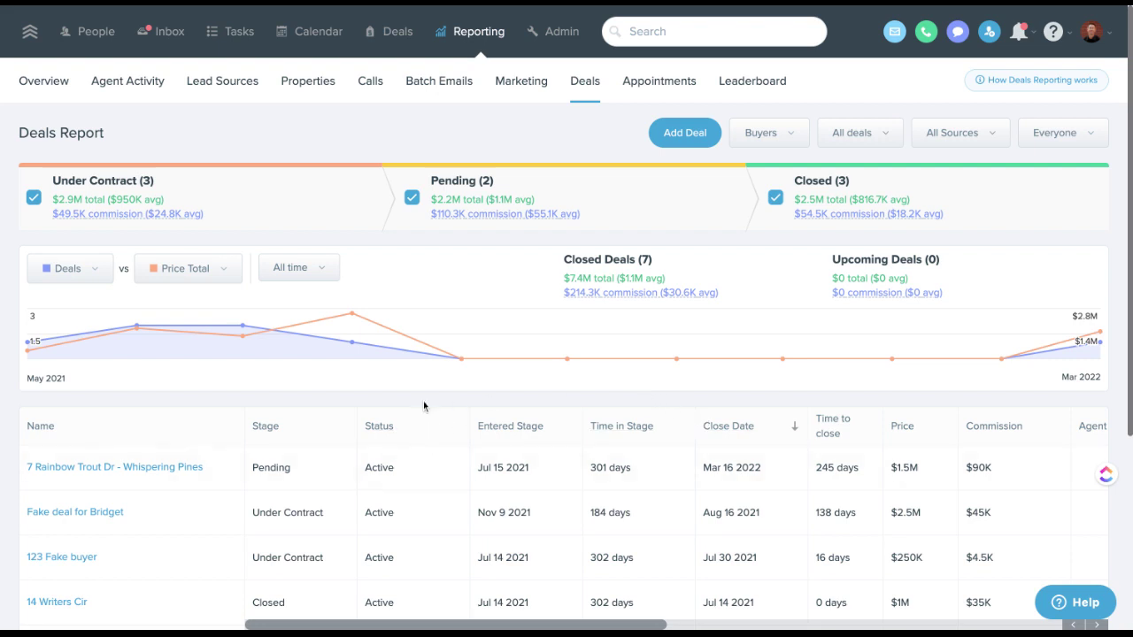
{"action": "scroll", "coordinate": [310, 400], "scroll_direction": "down", "scroll_amount": 3}
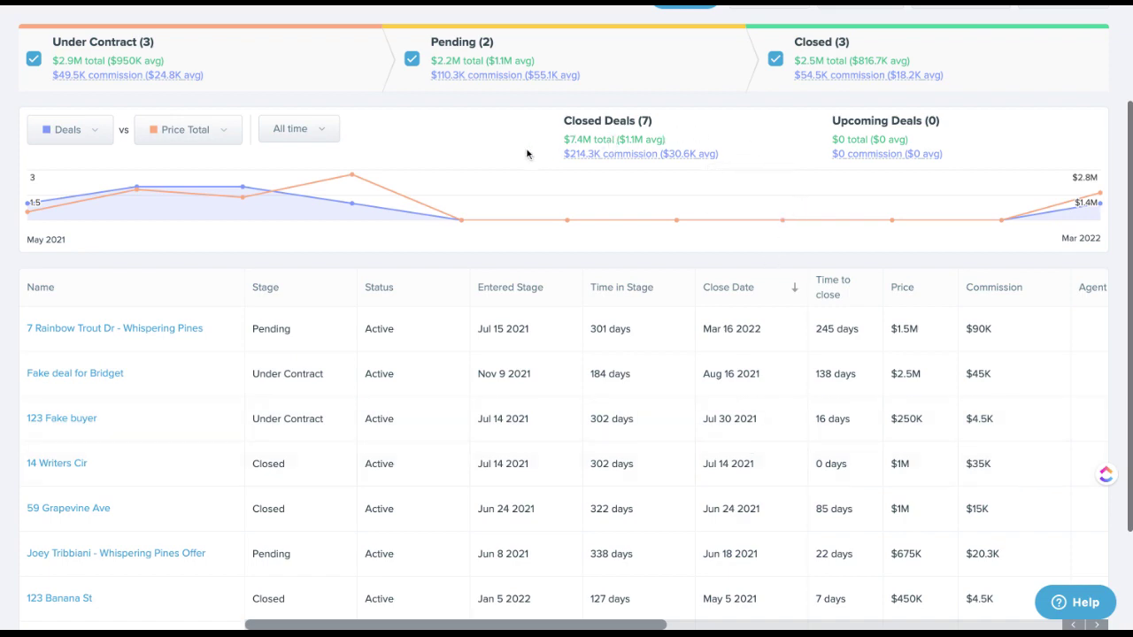
{"action": "scroll", "coordinate": [511, 154], "scroll_direction": "up", "scroll_amount": 3}
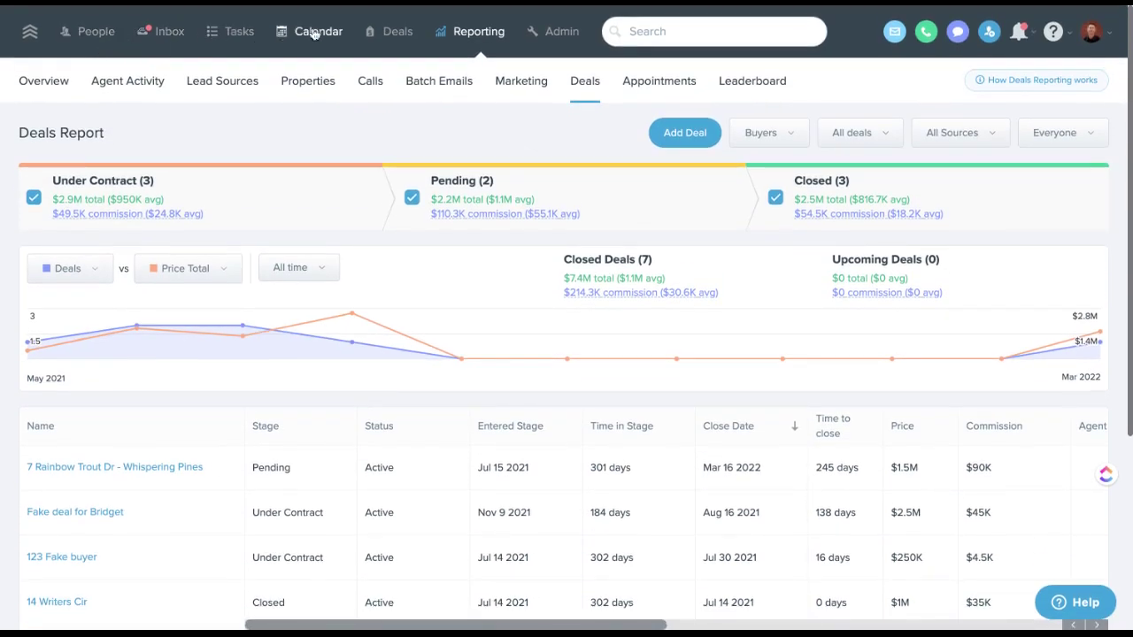
{"action": "left_click", "coordinate": [390, 33]}
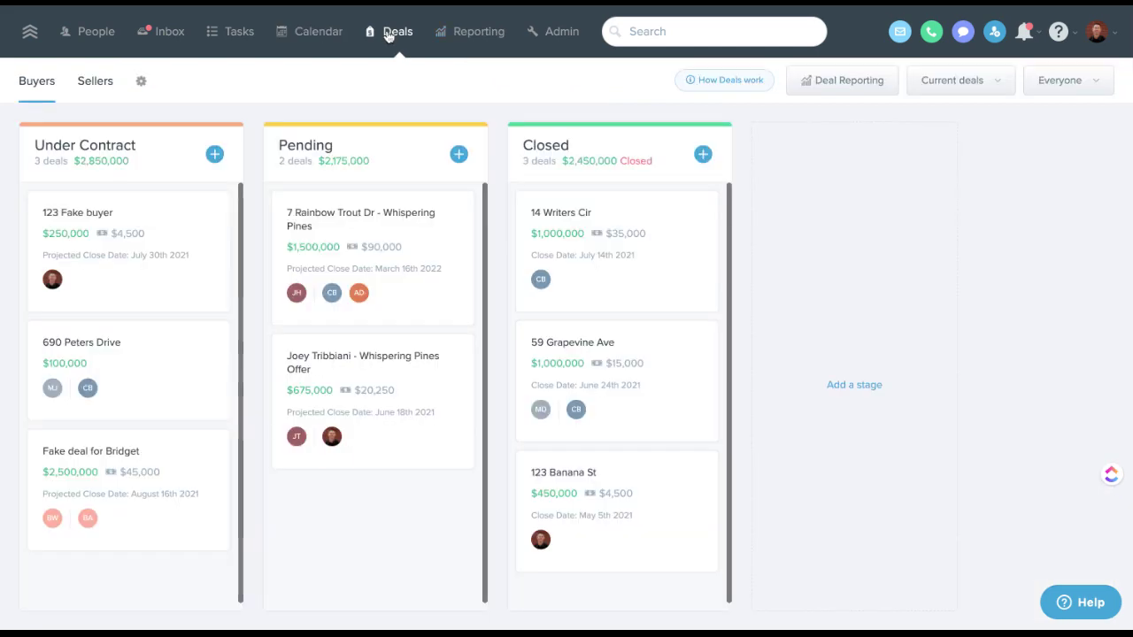
Open the Closed stage settings and close them unchanged, then drop Pending back in its original position.
{"action": "left_click", "coordinate": [582, 147]}
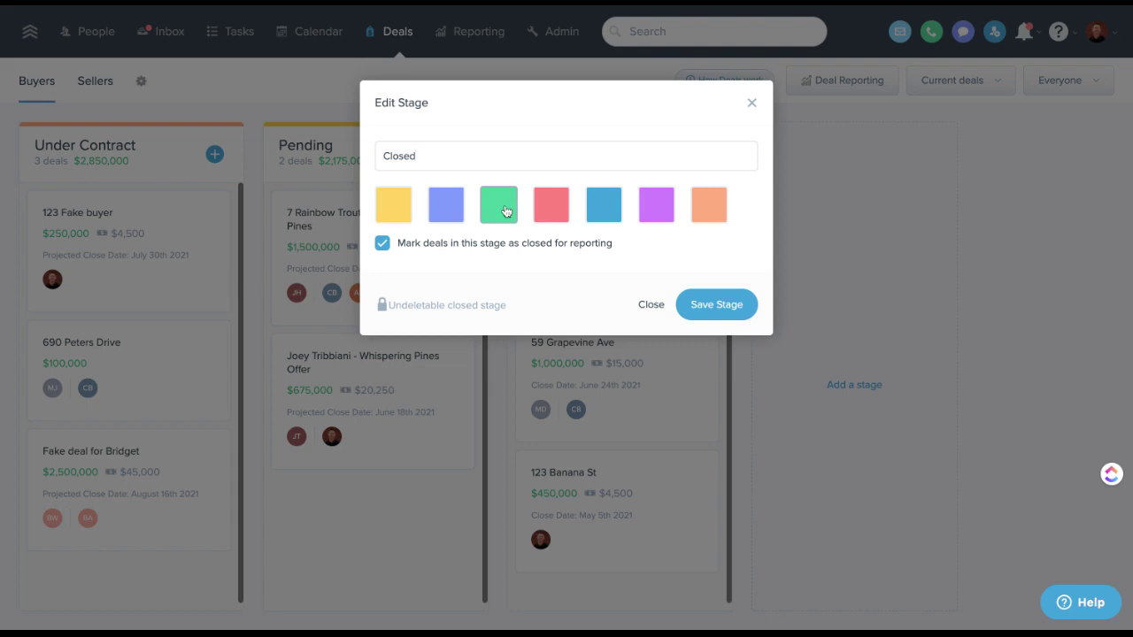
{"action": "left_click", "coordinate": [751, 104]}
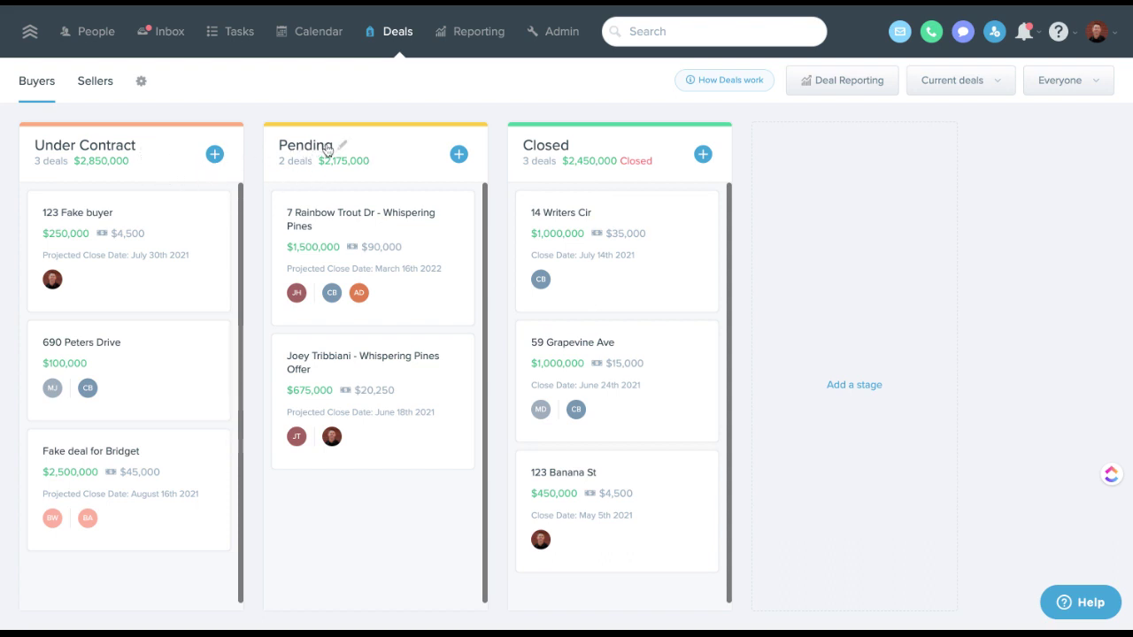
{"action": "left_click_drag", "start_coordinate": [392, 147], "coordinate": [394, 146]}
Open the details of the 123 Fake buyer deal, priced at $250,000 in Under Contract.
{"action": "left_click", "coordinate": [91, 218]}
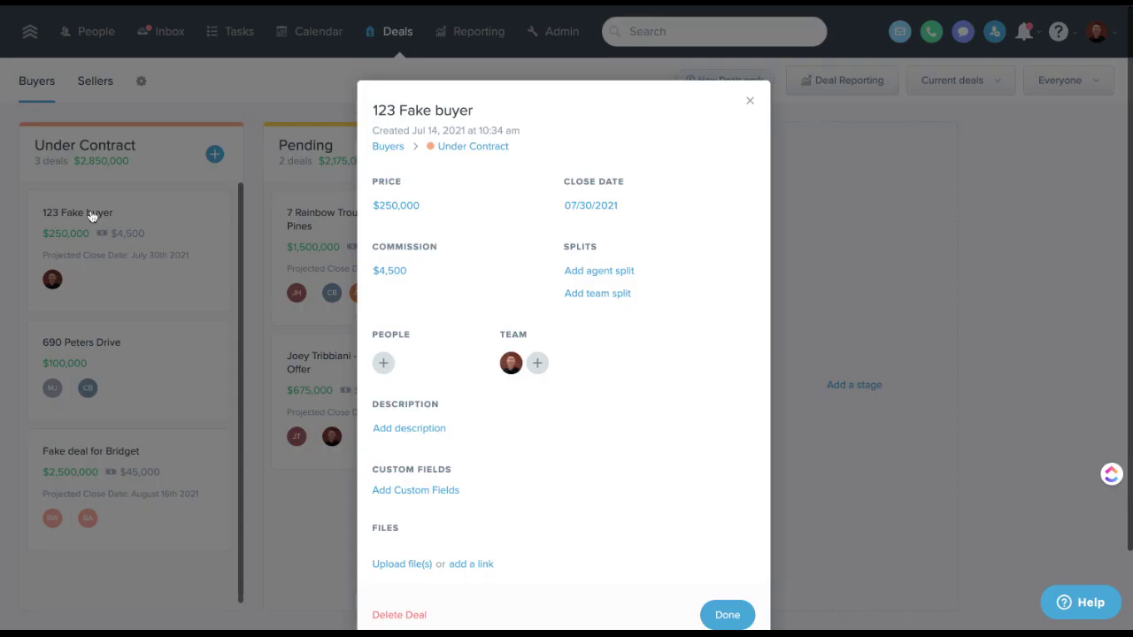
Add a 50% agent split to the 123 Fake buyer commission.
{"action": "left_click", "coordinate": [607, 271]}
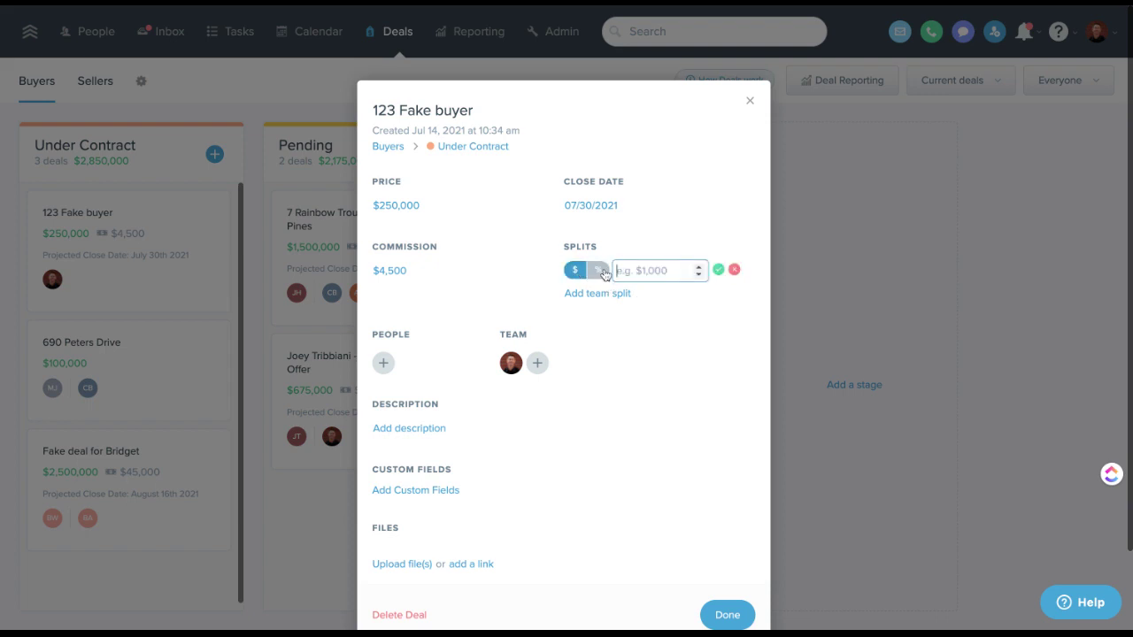
{"action": "left_click", "coordinate": [602, 270]}
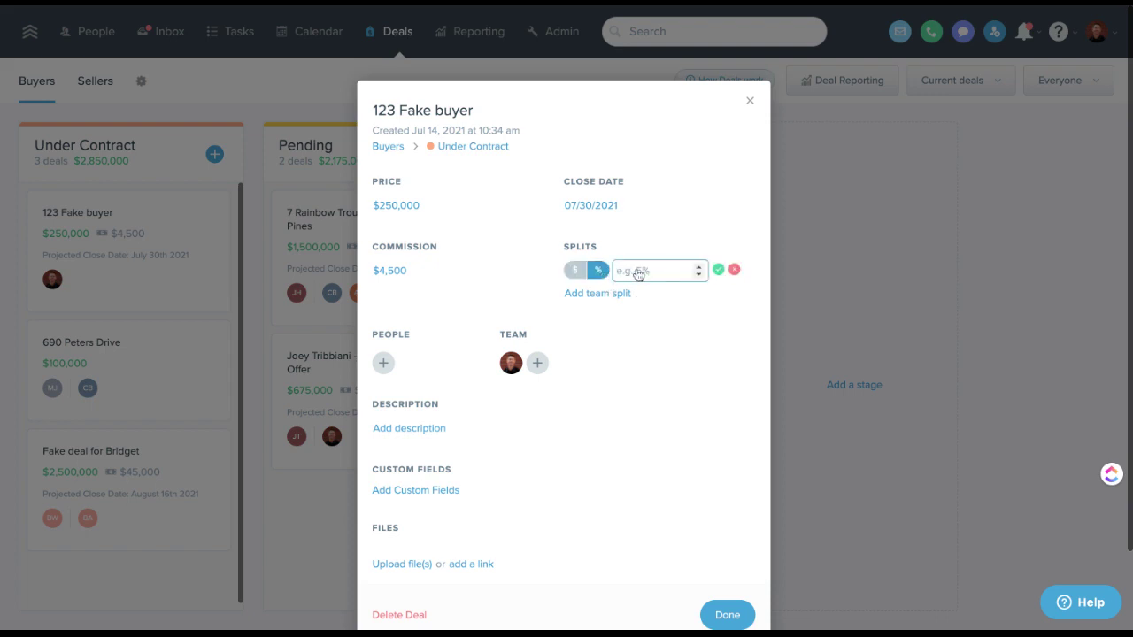
{"action": "type", "text": "50"}
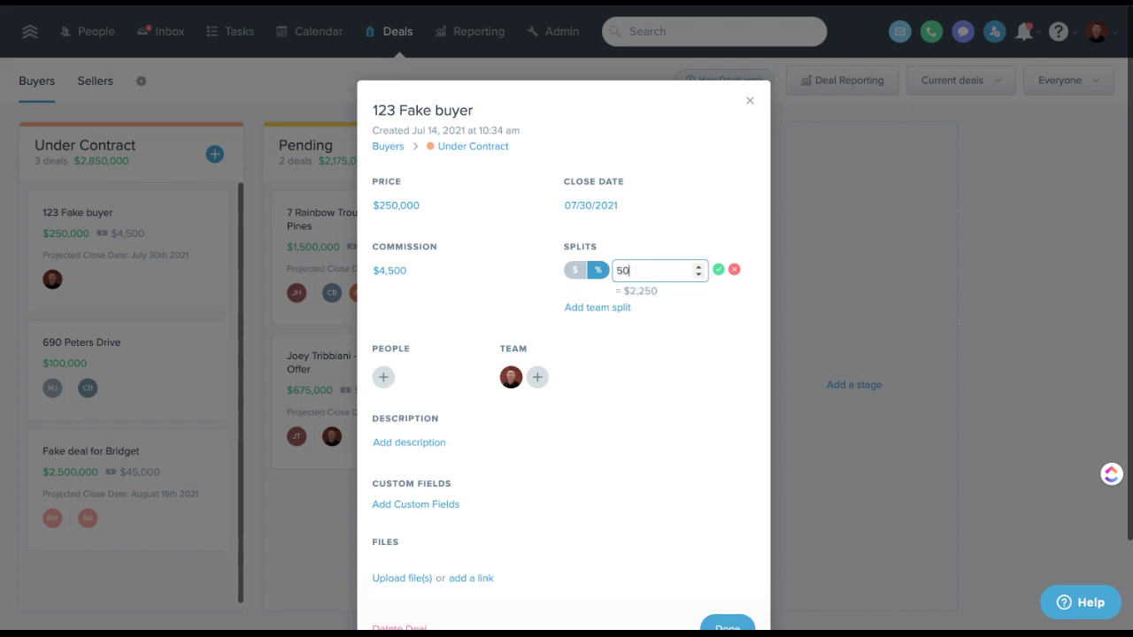
{"action": "left_click", "coordinate": [718, 270]}
Add a 50% team split, leaving $2,250 each for agent and team.
{"action": "left_click", "coordinate": [626, 293]}
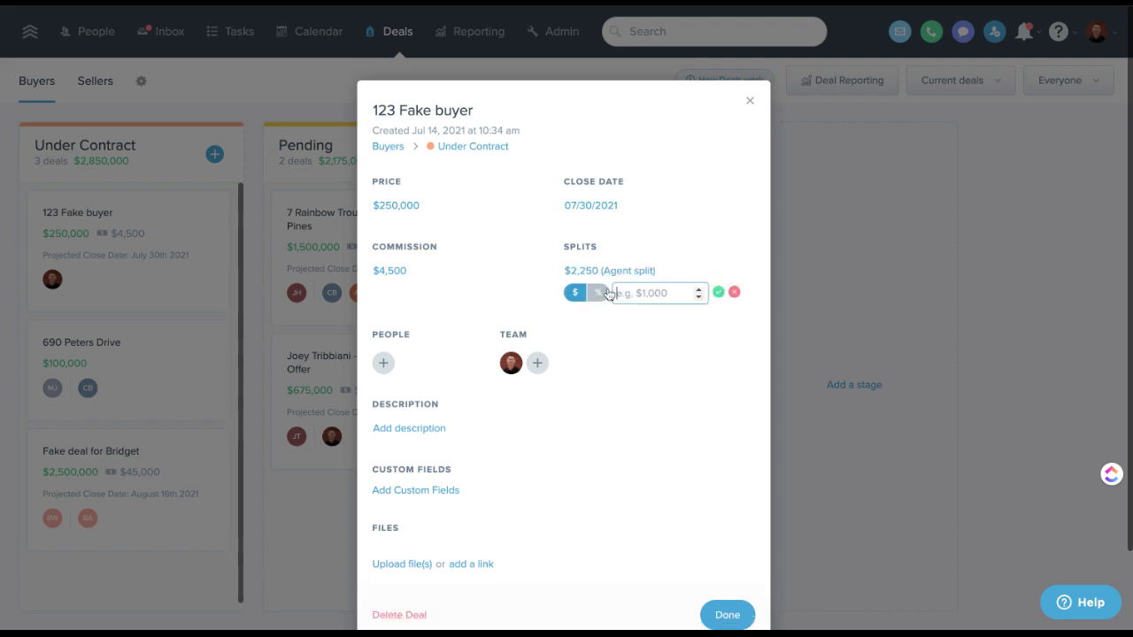
{"action": "type", "text": "50"}
{"action": "left_click", "coordinate": [598, 292]}
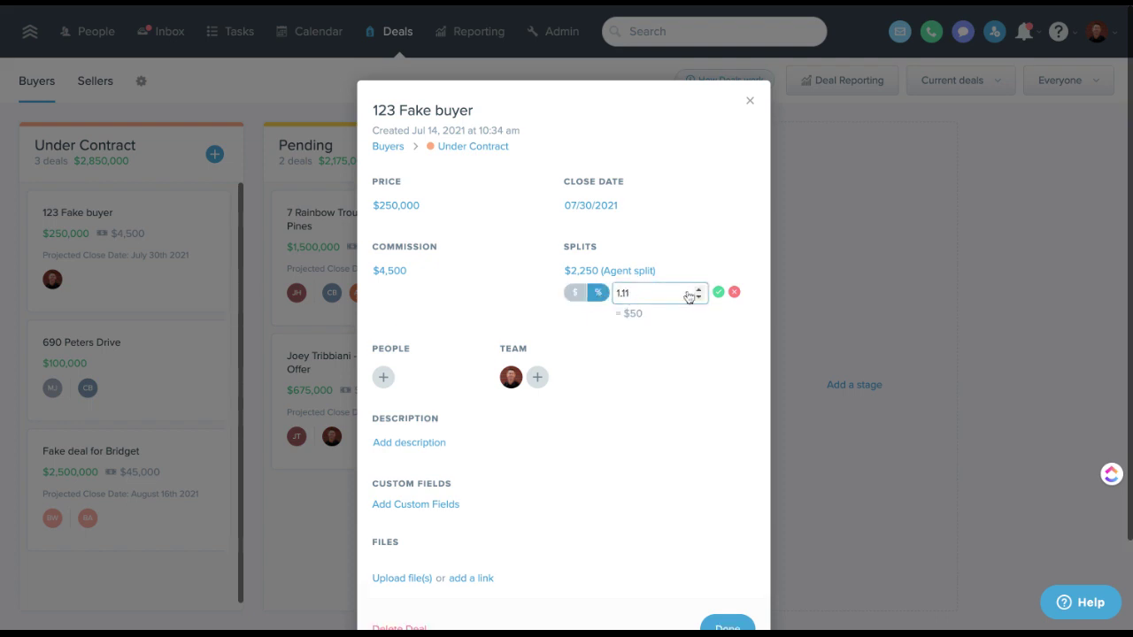
{"action": "double_click", "coordinate": [660, 293]}
{"action": "type", "text": "50"}
{"action": "left_click", "coordinate": [718, 293]}
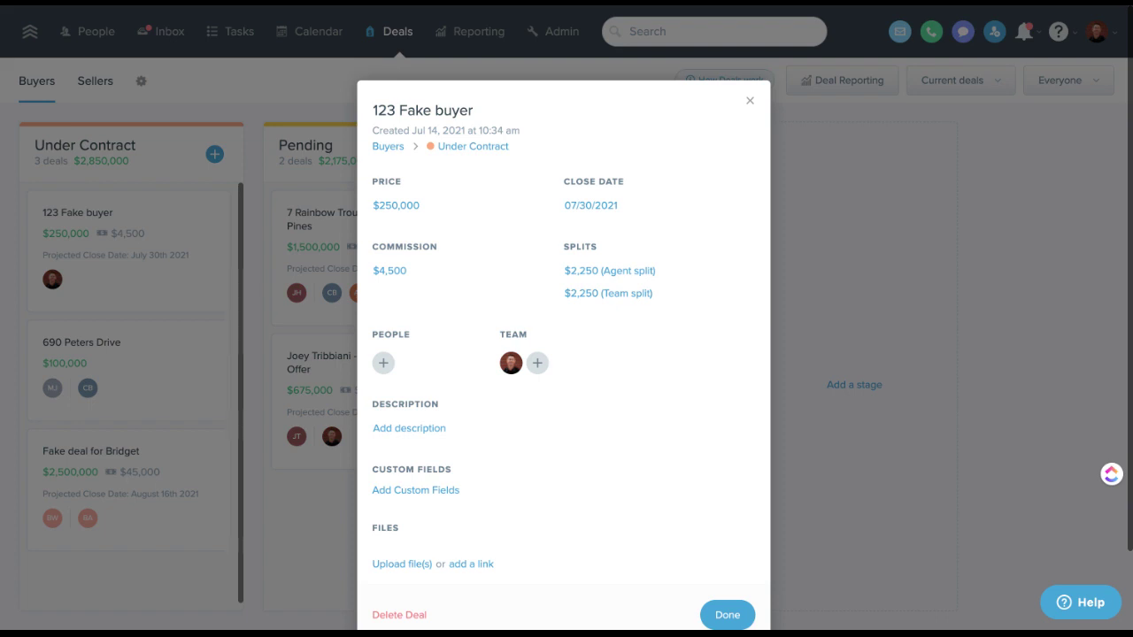
Add the AD agent to the 123 Fake buyer deal's team, linking no extra people.
{"action": "left_click", "coordinate": [384, 363]}
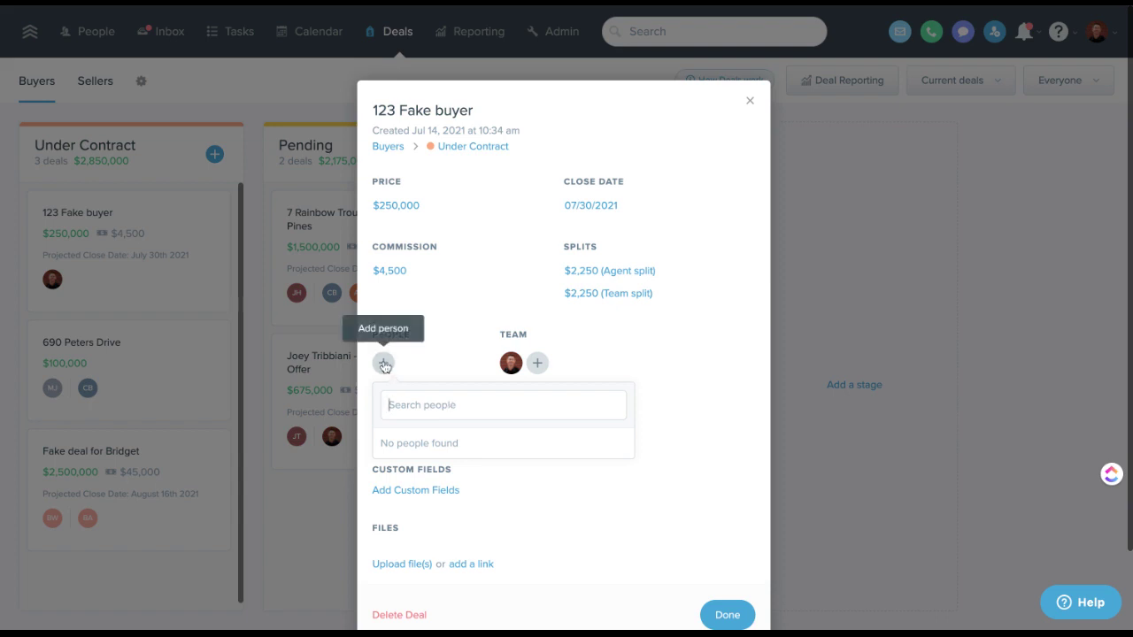
{"action": "left_click", "coordinate": [463, 299]}
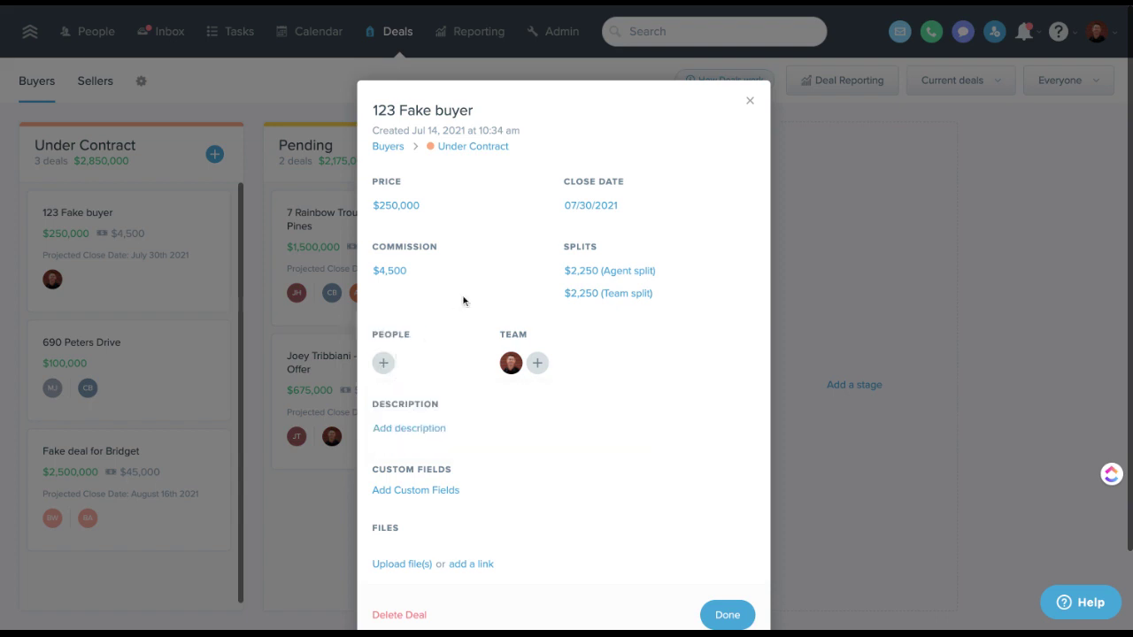
{"action": "left_click", "coordinate": [537, 363]}
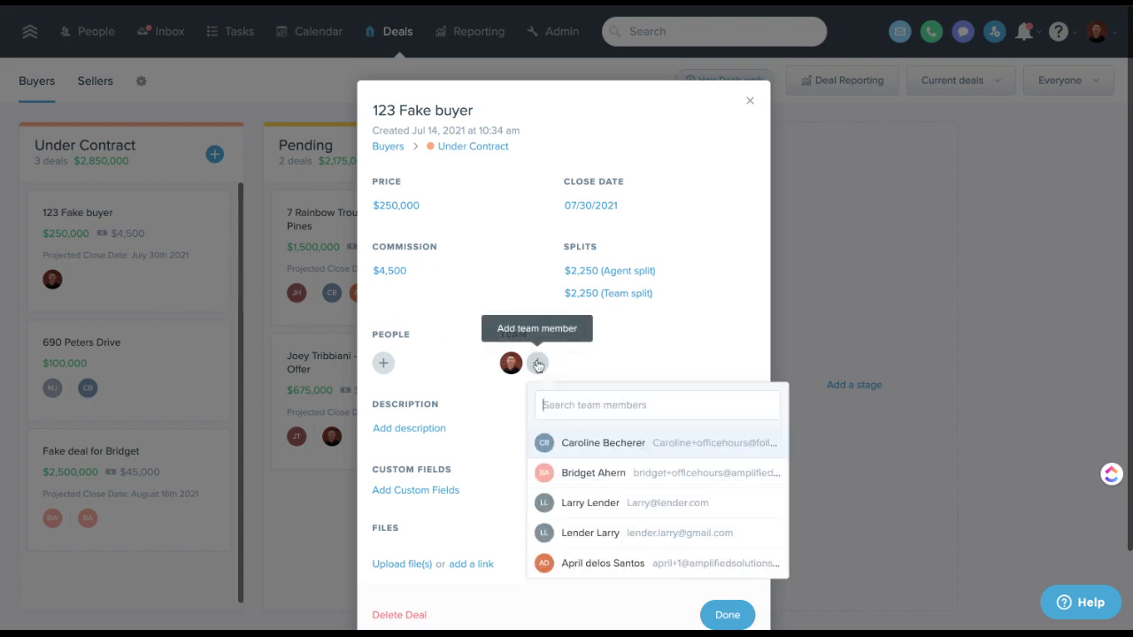
{"action": "left_click", "coordinate": [567, 563]}
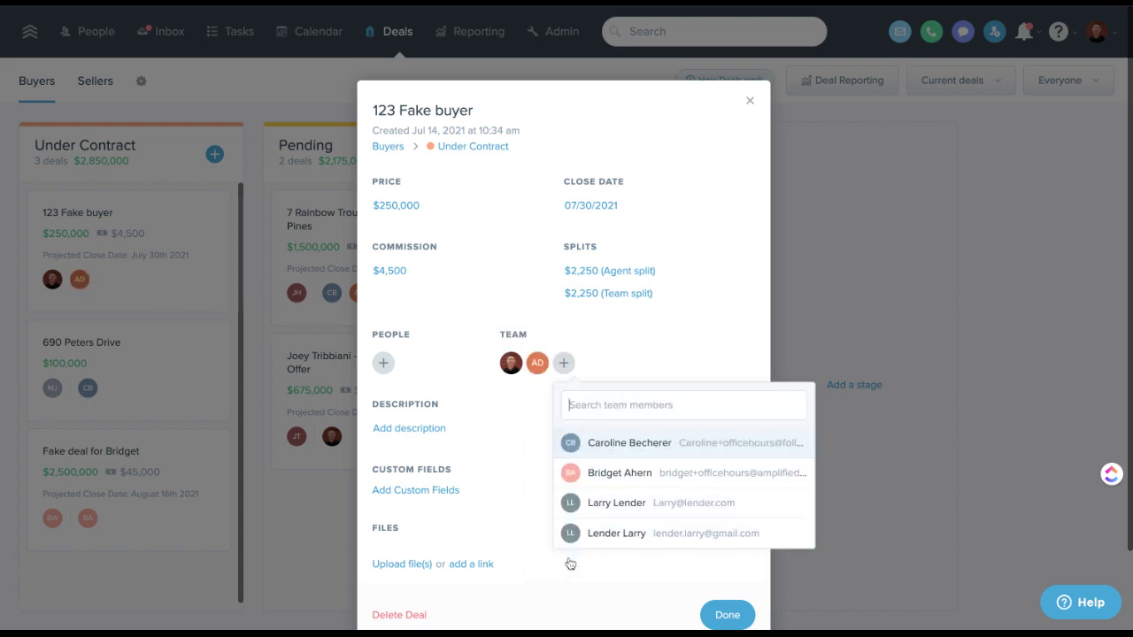
{"action": "left_click", "coordinate": [533, 415]}
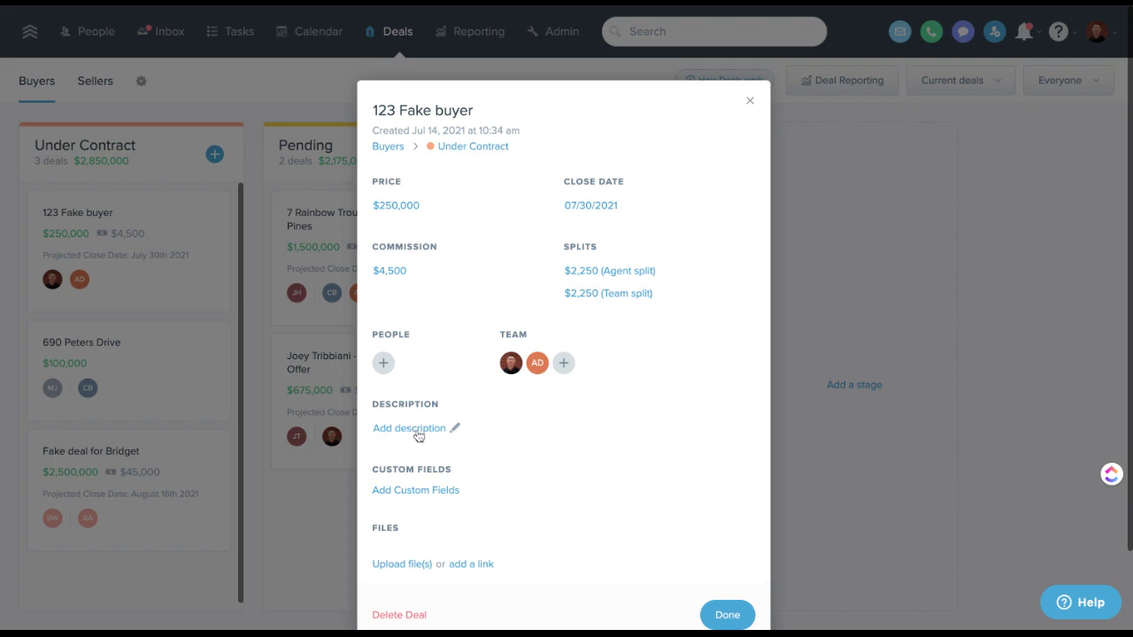
In the deal settings, cancel a new custom deal field so the custom field list stays empty.
{"action": "left_click", "coordinate": [438, 489]}
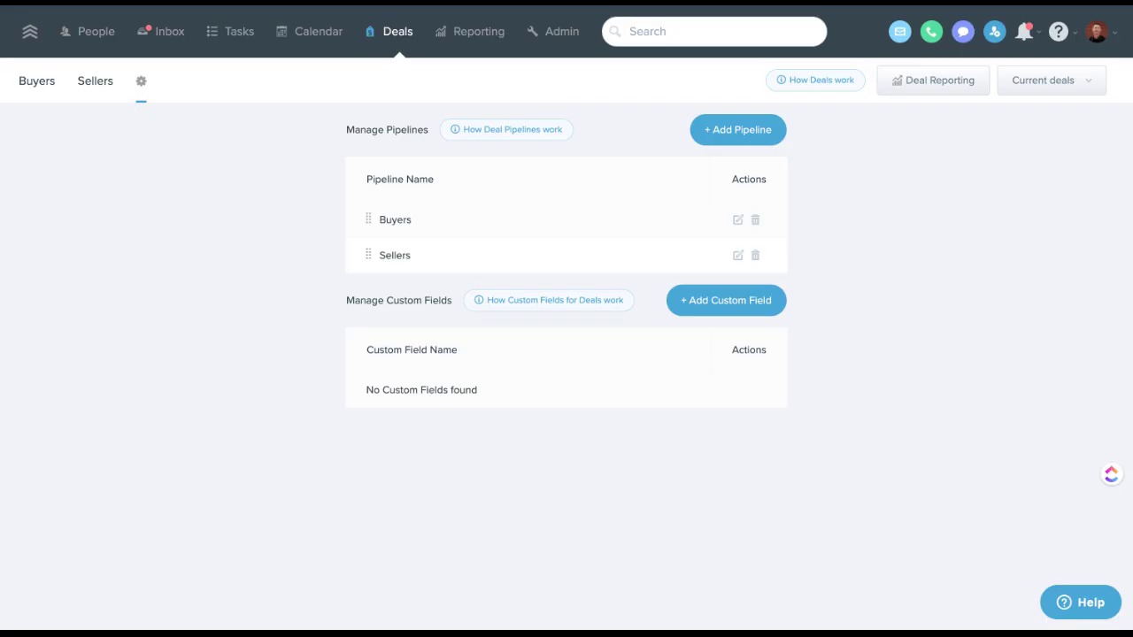
{"action": "left_click", "coordinate": [714, 303]}
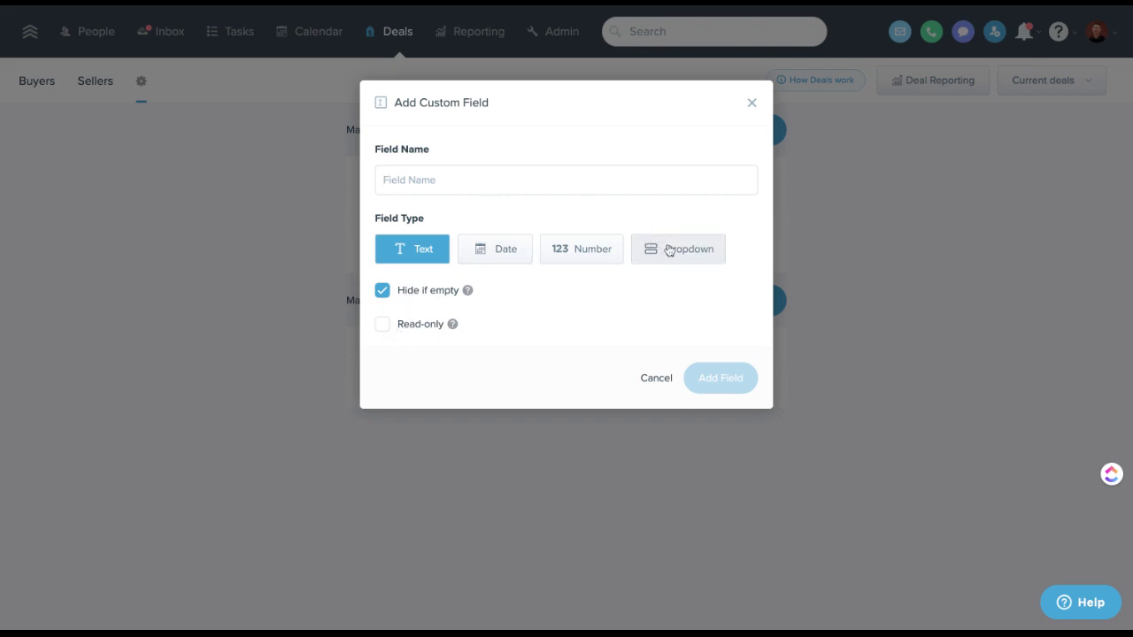
{"action": "left_click", "coordinate": [652, 379]}
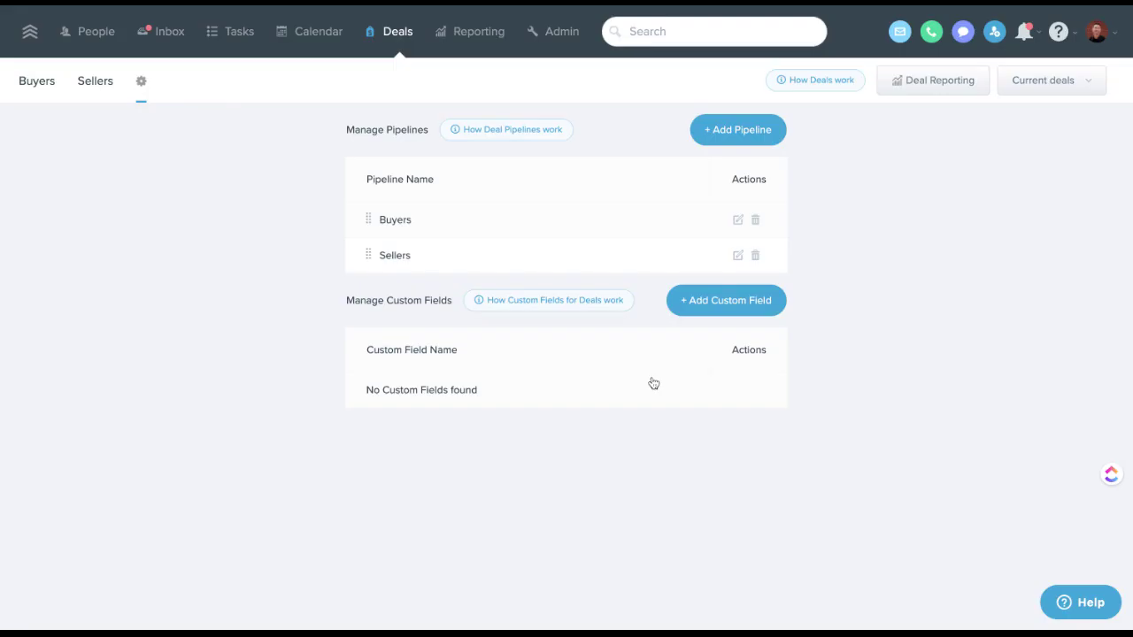
Reopen the 123 Fake buyer deal from the Buyers board and scroll to its splits and team.
{"action": "left_click", "coordinate": [46, 83]}
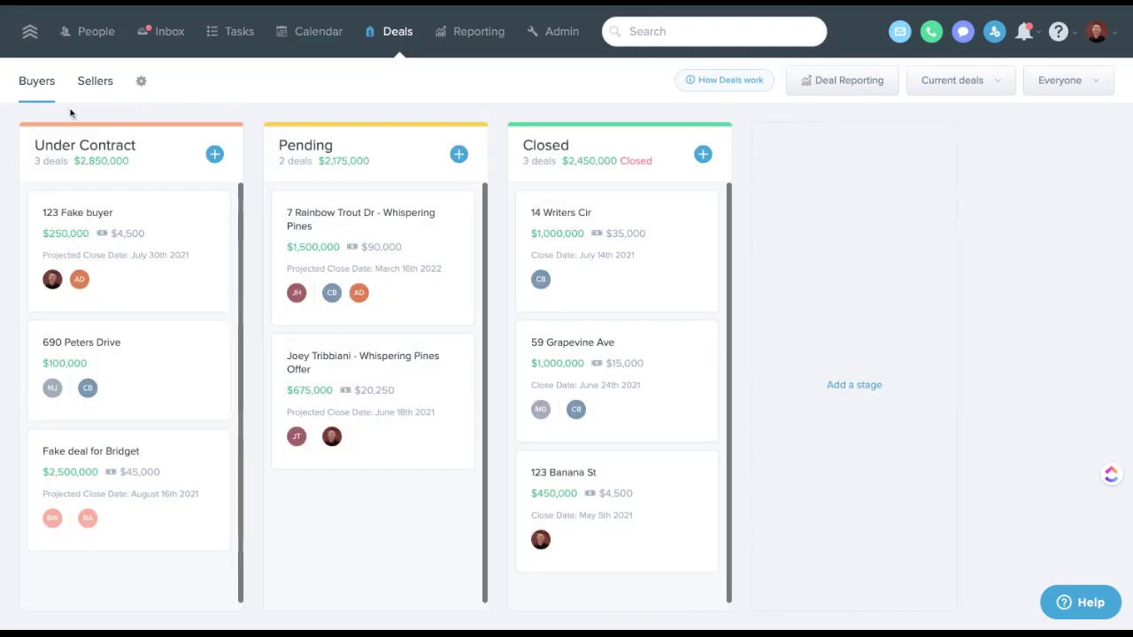
{"action": "left_click", "coordinate": [92, 212]}
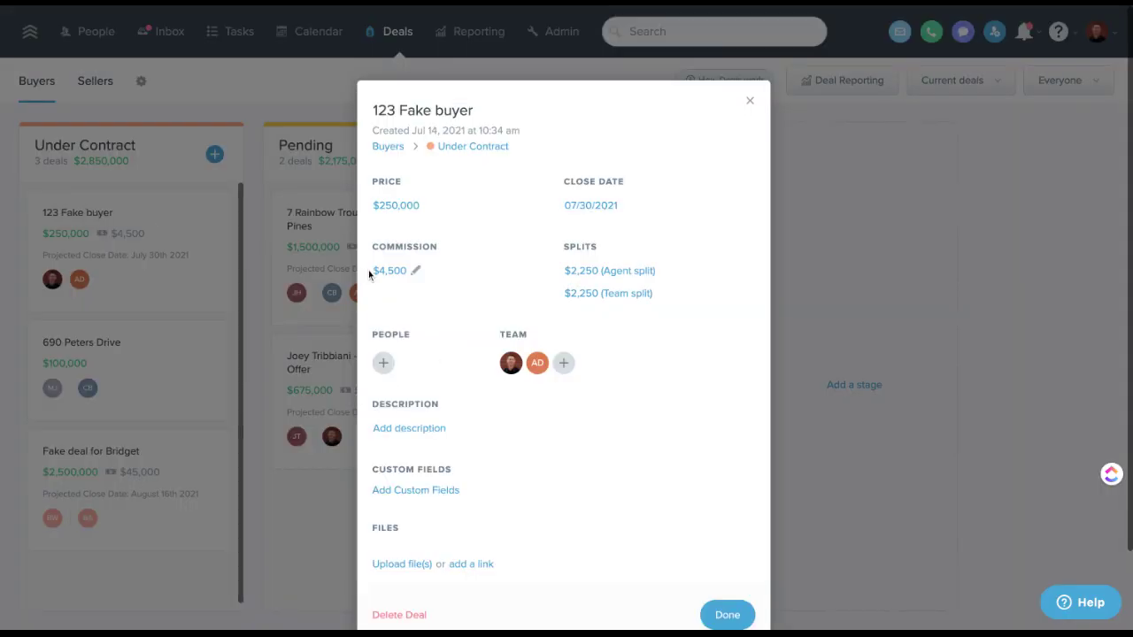
{"action": "scroll", "coordinate": [470, 294], "scroll_direction": "down", "scroll_amount": 2}
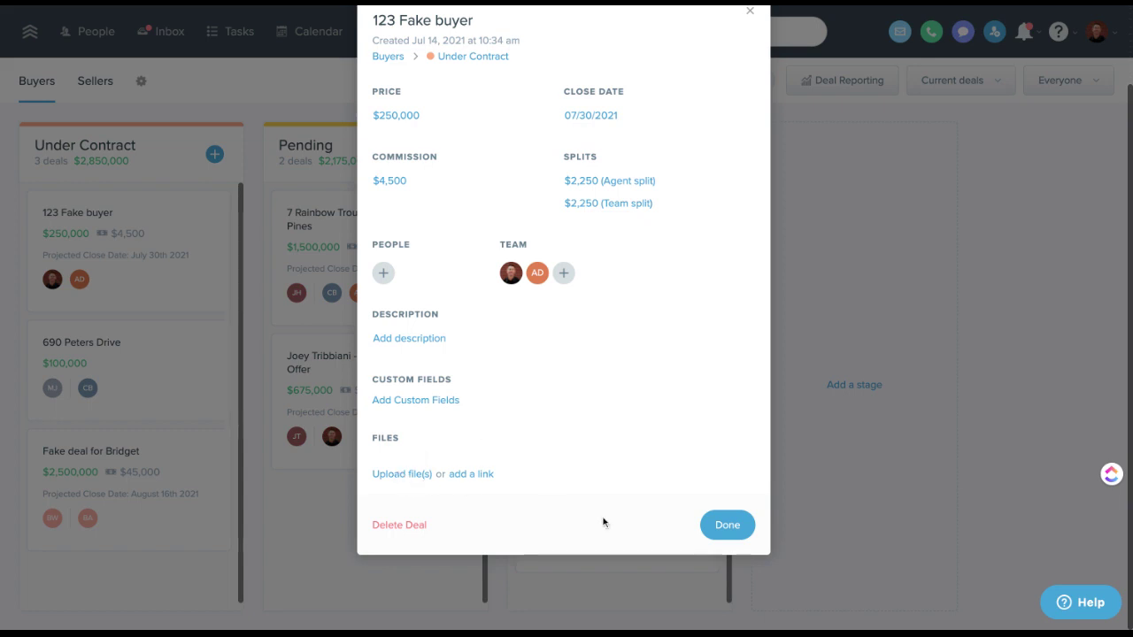
Close the deal details and move 123 Fake buyer to Pending, now 3 deals worth $2,425,000.
{"action": "left_click", "coordinate": [710, 524]}
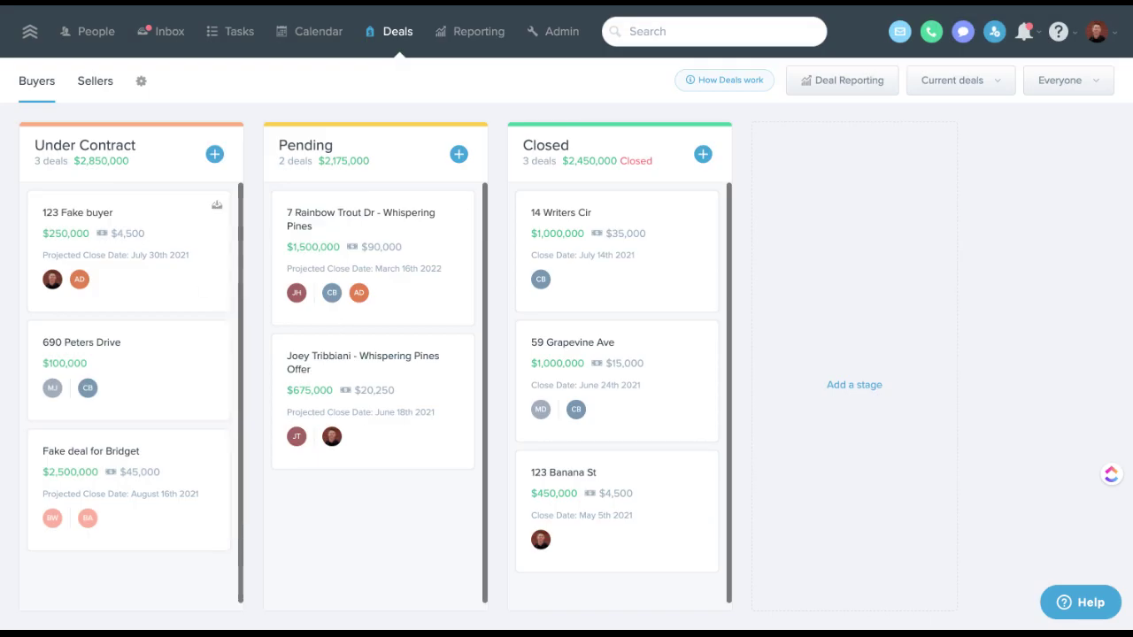
{"action": "left_click_drag", "start_coordinate": [138, 214], "coordinate": [373, 251]}
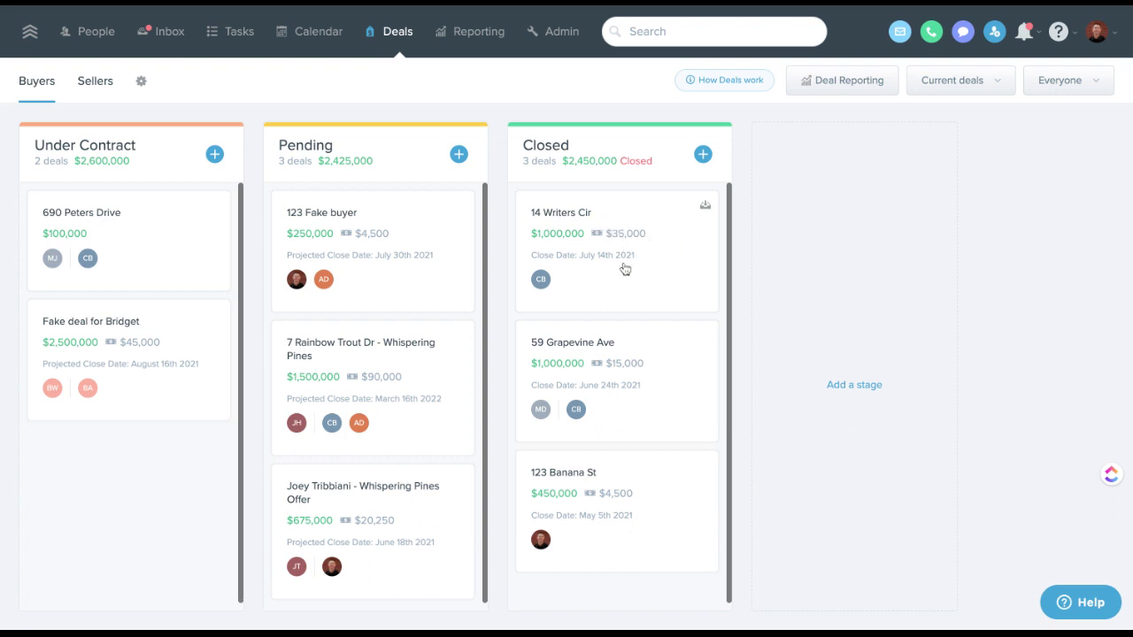
{"action": "left_click", "coordinate": [564, 218]}
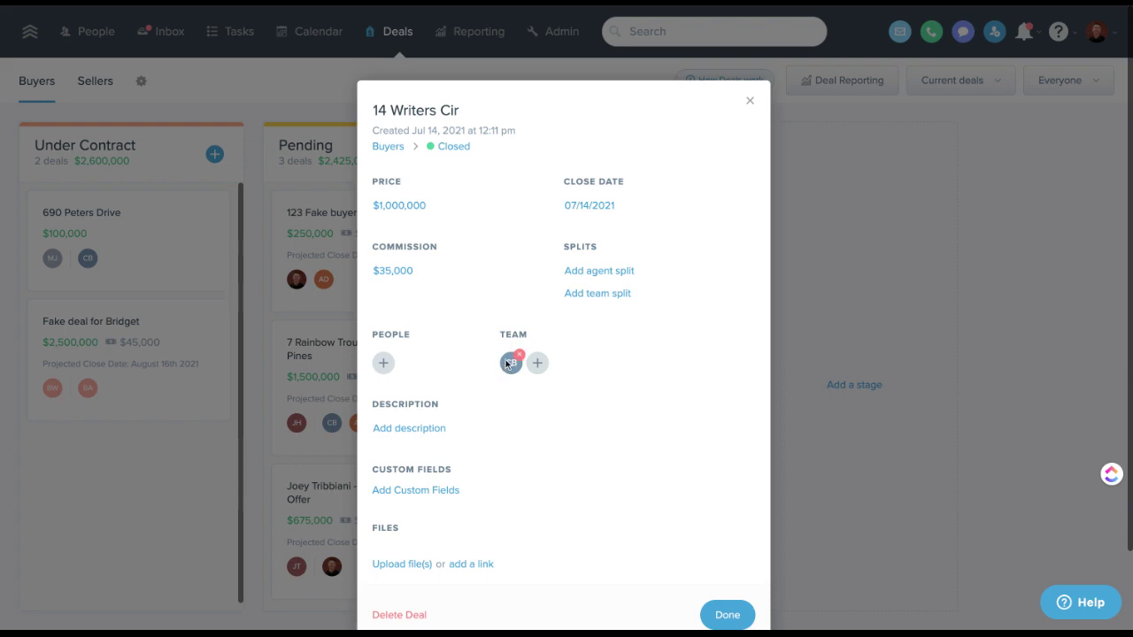
{"action": "left_click", "coordinate": [382, 363]}
{"action": "type", "text": "rado"}
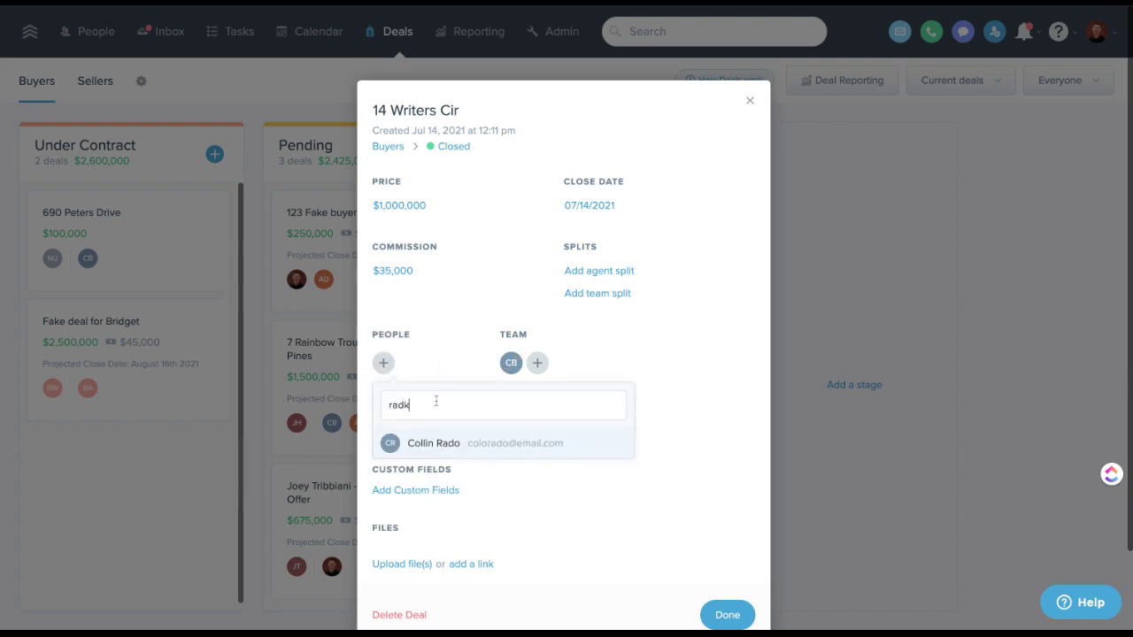
{"action": "left_click", "coordinate": [418, 444]}
{"action": "left_click", "coordinate": [727, 614]}
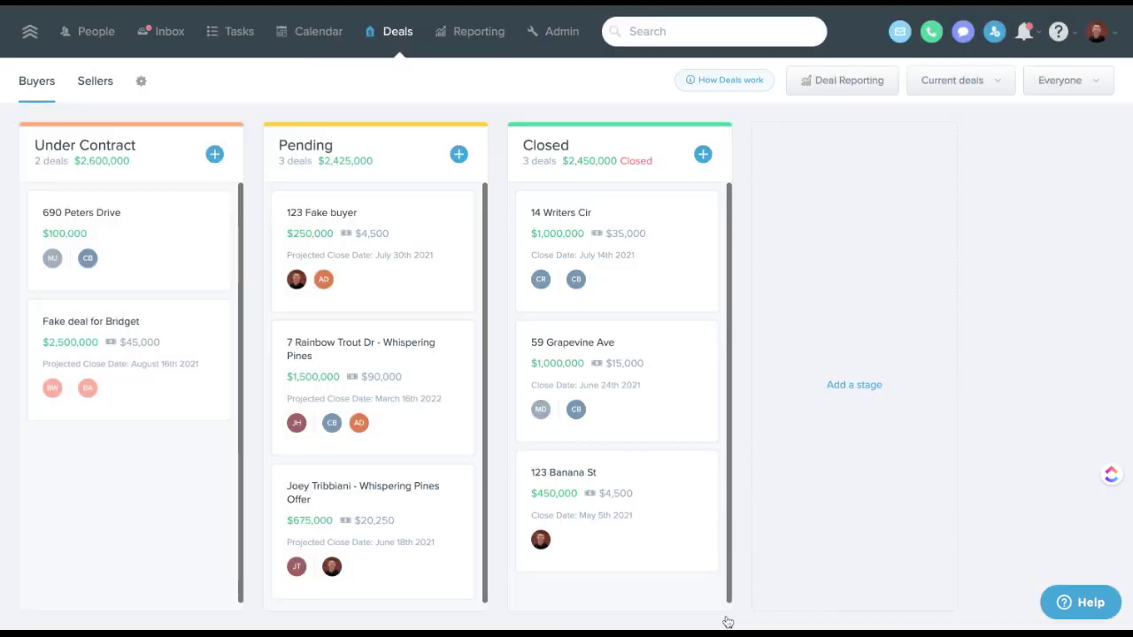
{"action": "left_click", "coordinate": [541, 278]}
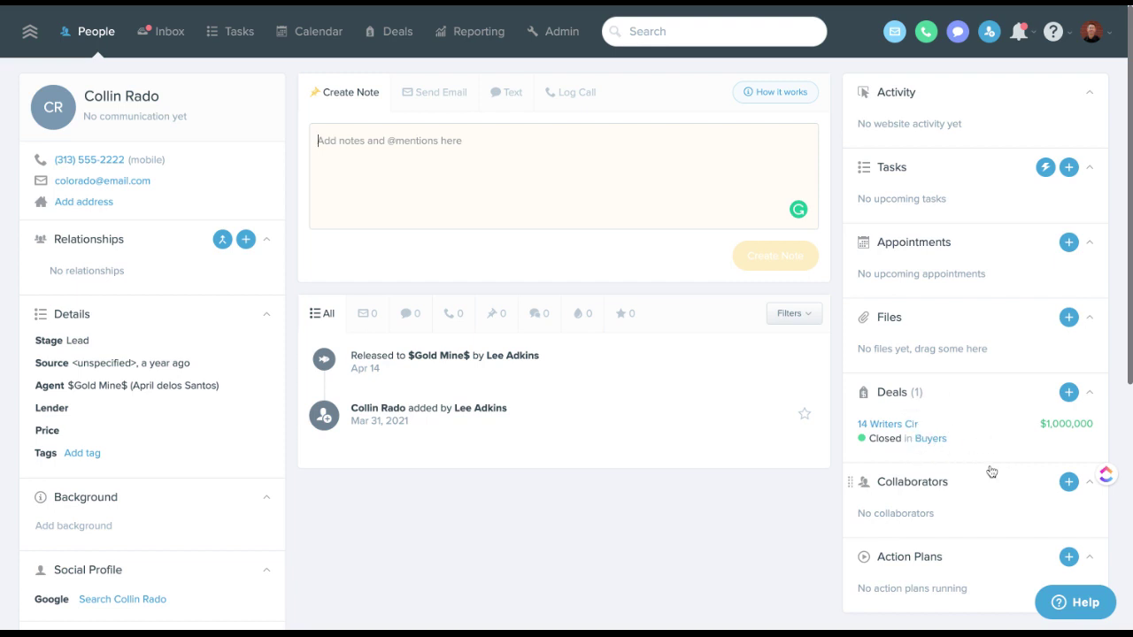
{"action": "left_click", "coordinate": [892, 425]}
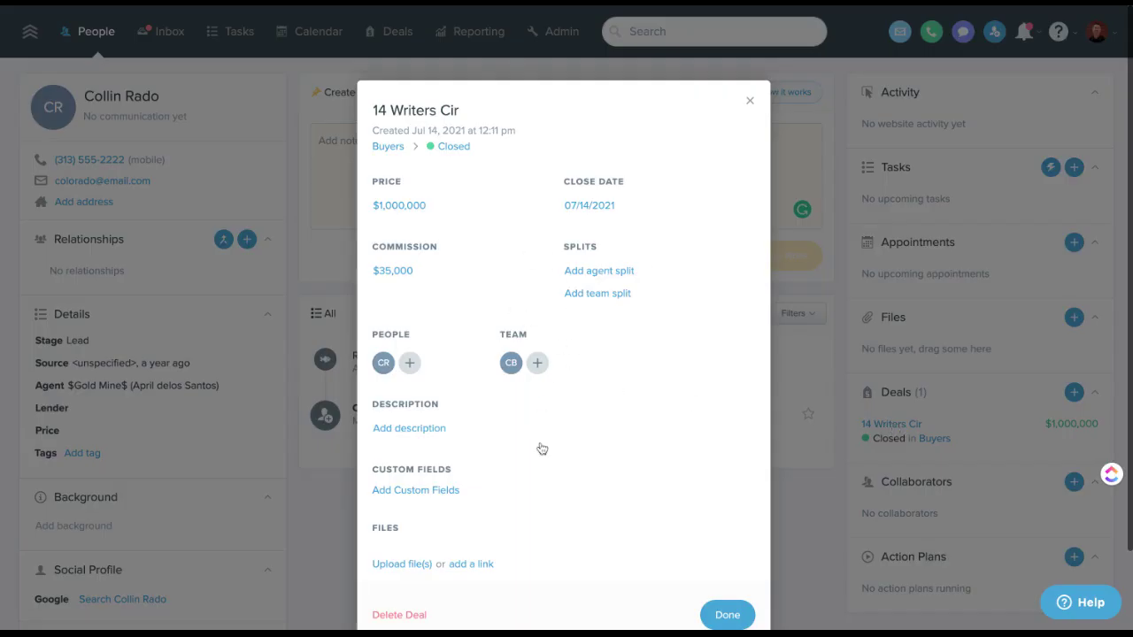
{"action": "mouse_move", "coordinate": [514, 366]}
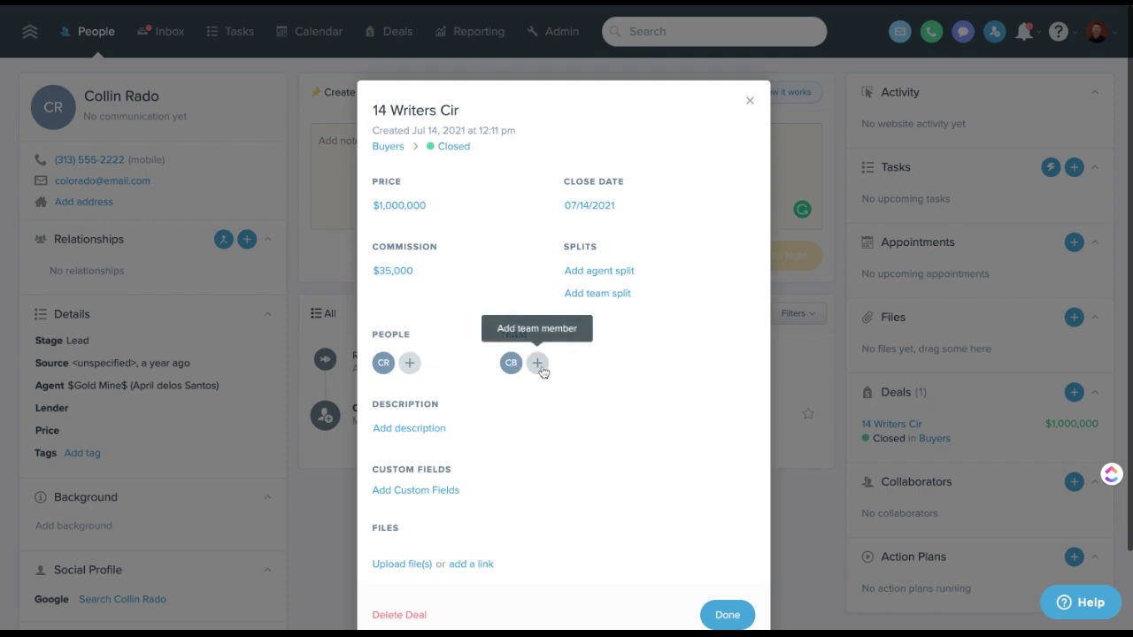
{"action": "left_click", "coordinate": [750, 104]}
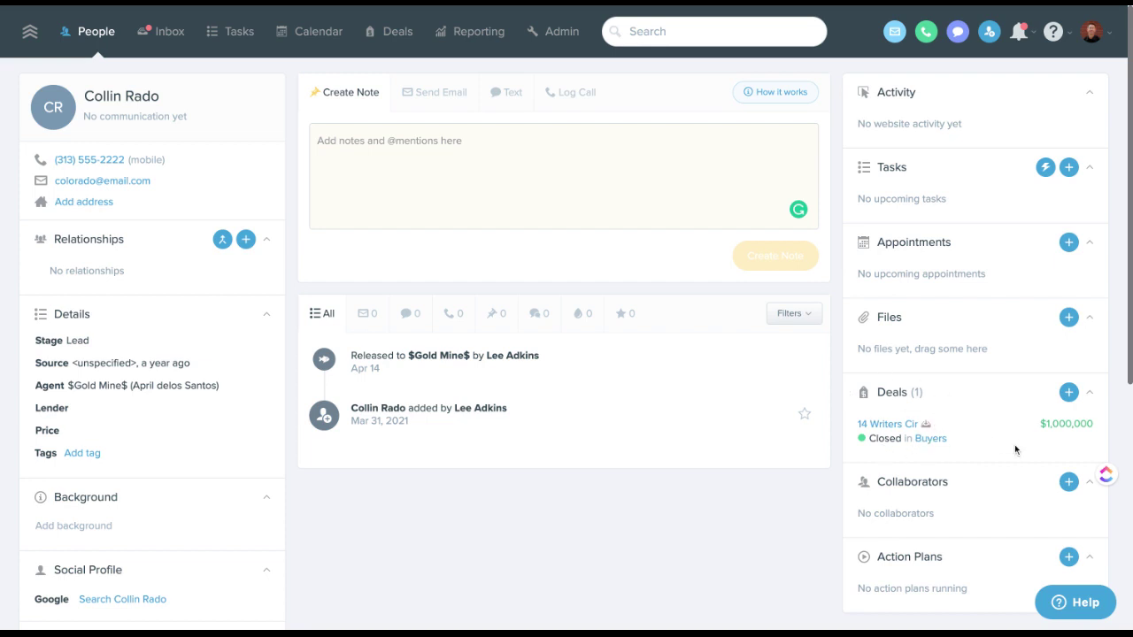
Open the Deals report and change its timeframe from All time to Next 30 days.
{"action": "left_click", "coordinate": [477, 36]}
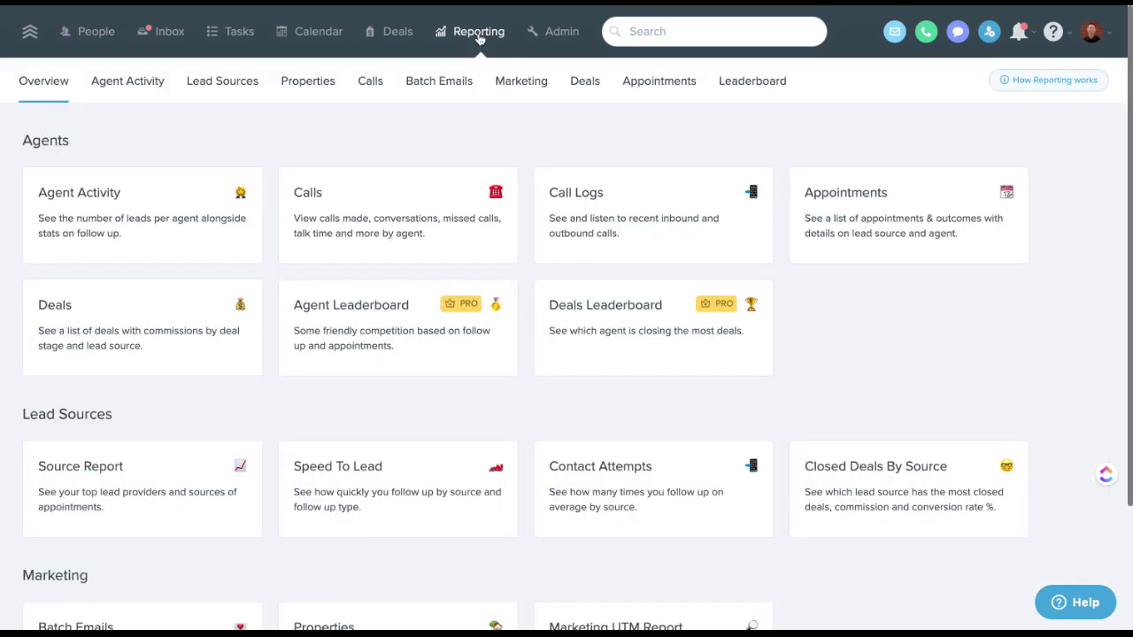
{"action": "left_click", "coordinate": [582, 80]}
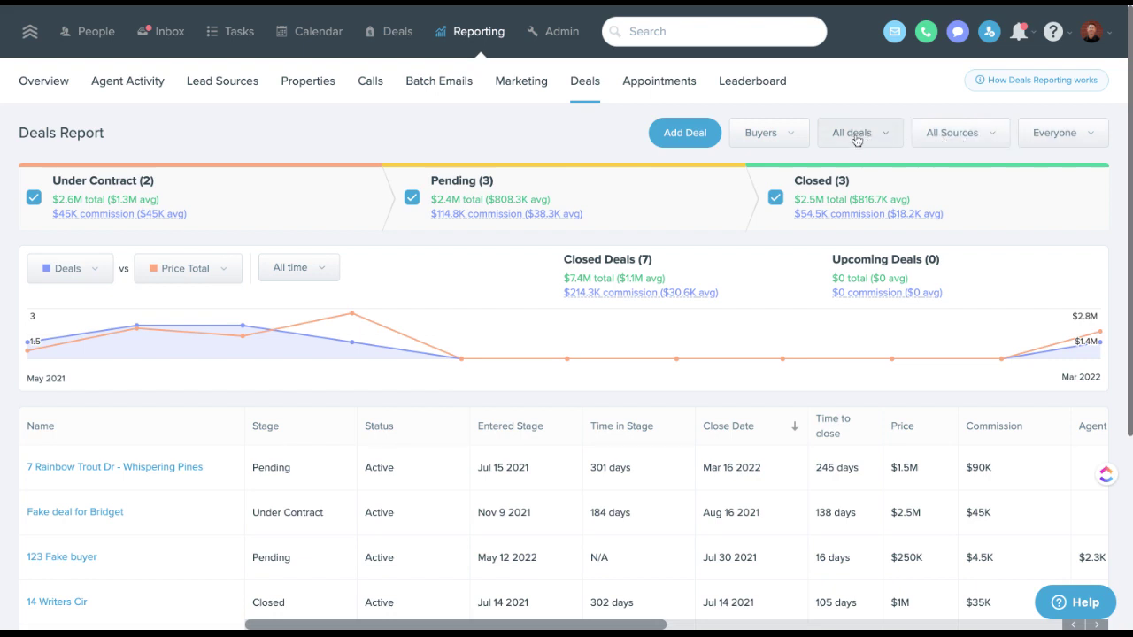
{"action": "left_click", "coordinate": [318, 267]}
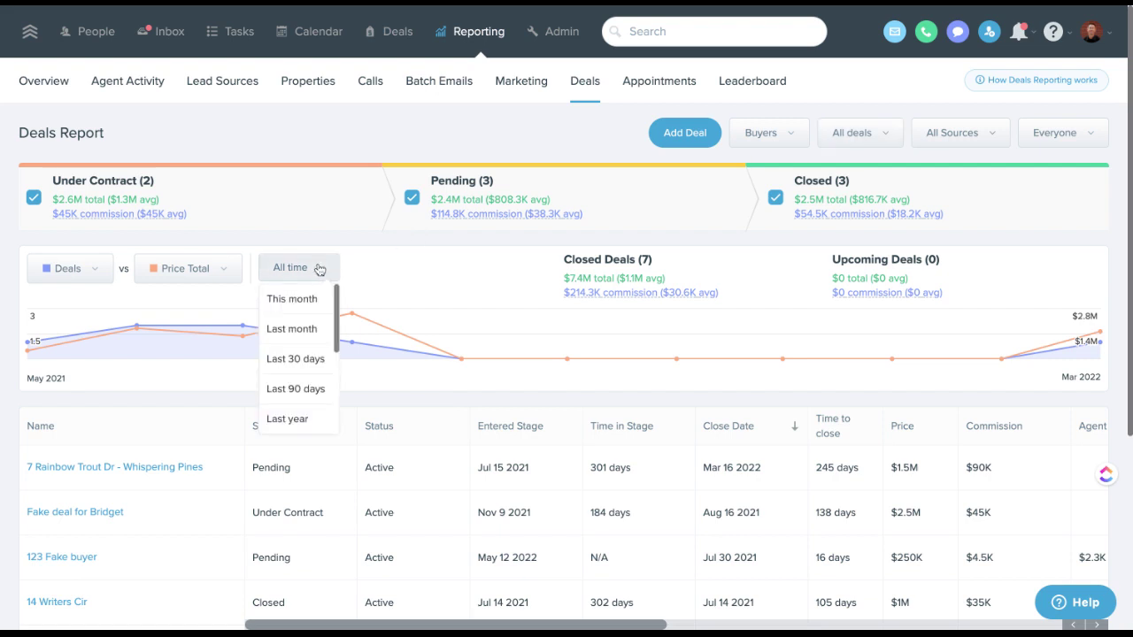
{"action": "left_click", "coordinate": [295, 359]}
{"action": "left_click", "coordinate": [346, 268]}
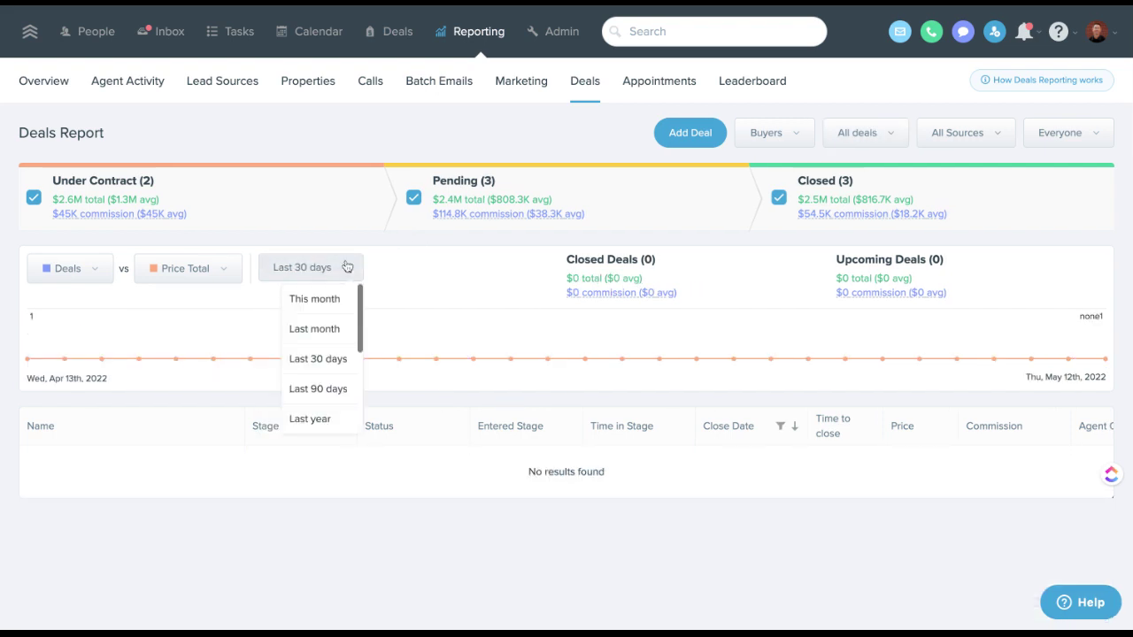
{"action": "scroll", "coordinate": [318, 392], "scroll_direction": "down", "scroll_amount": 3}
{"action": "left_click", "coordinate": [321, 370]}
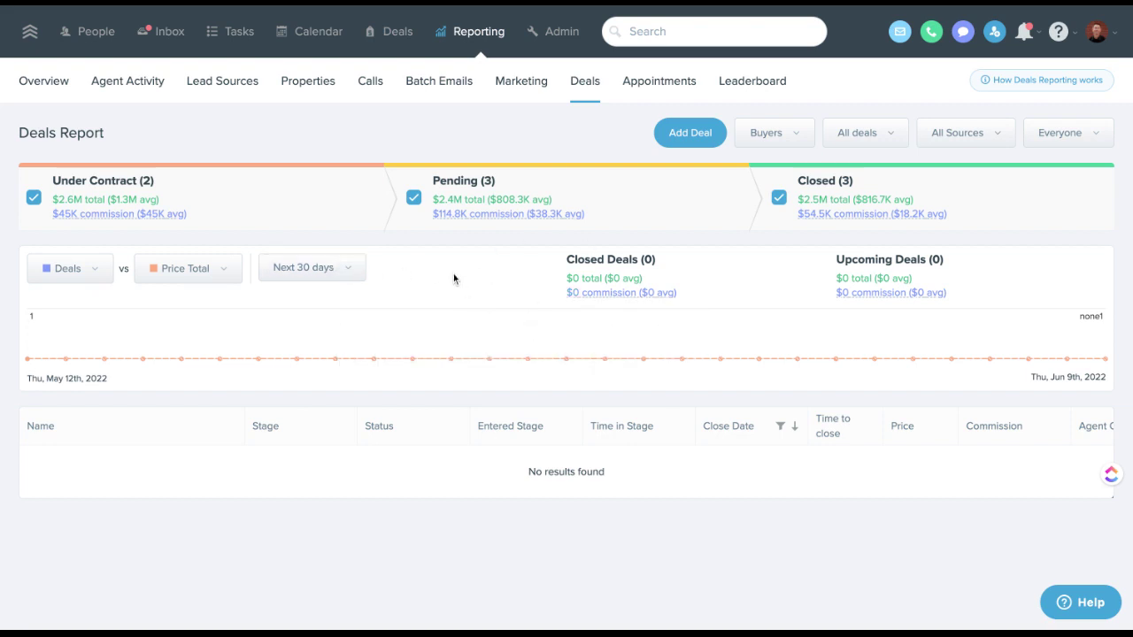
On the Buyers deal board, filter from Everyone to a single agent under Users.
{"action": "left_click", "coordinate": [397, 33]}
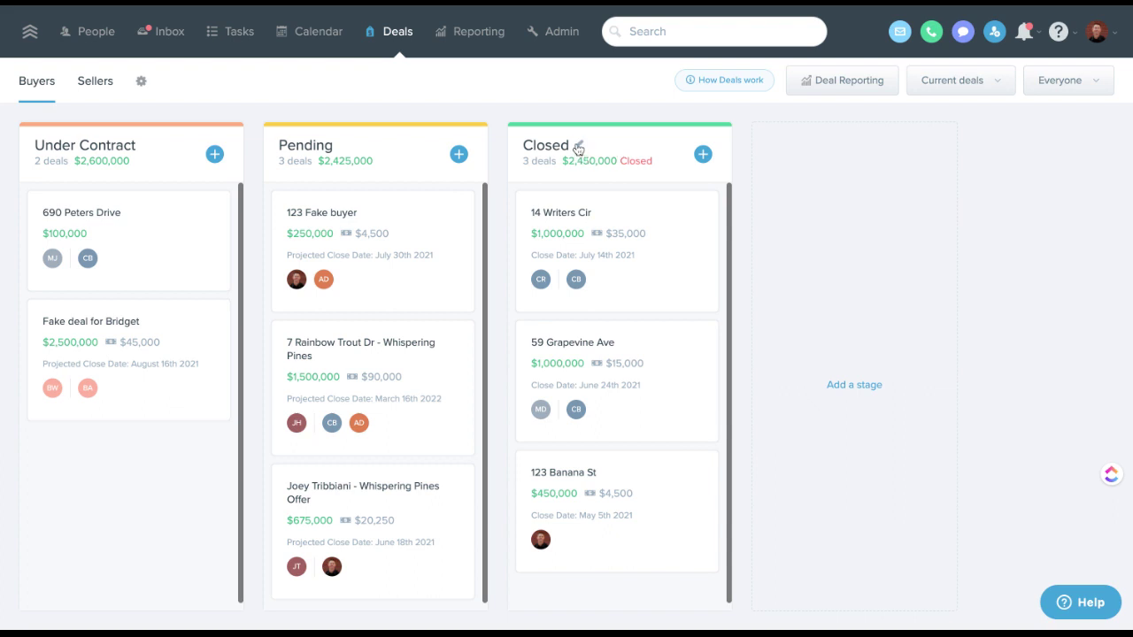
{"action": "left_click", "coordinate": [990, 81]}
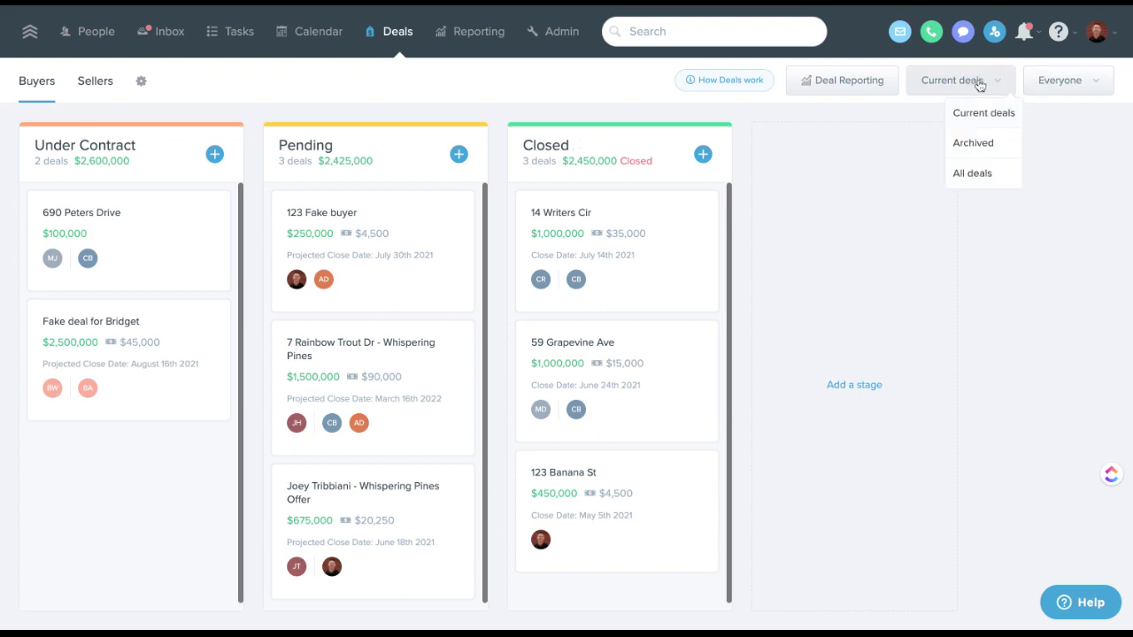
{"action": "left_click", "coordinate": [1054, 82]}
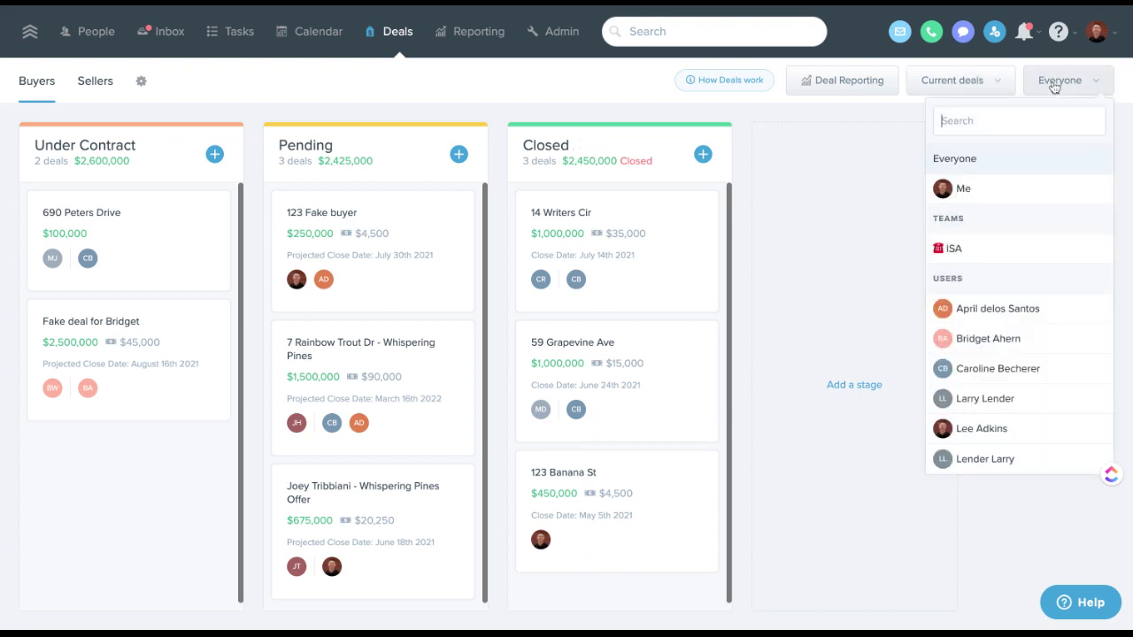
{"action": "left_click", "coordinate": [984, 313]}
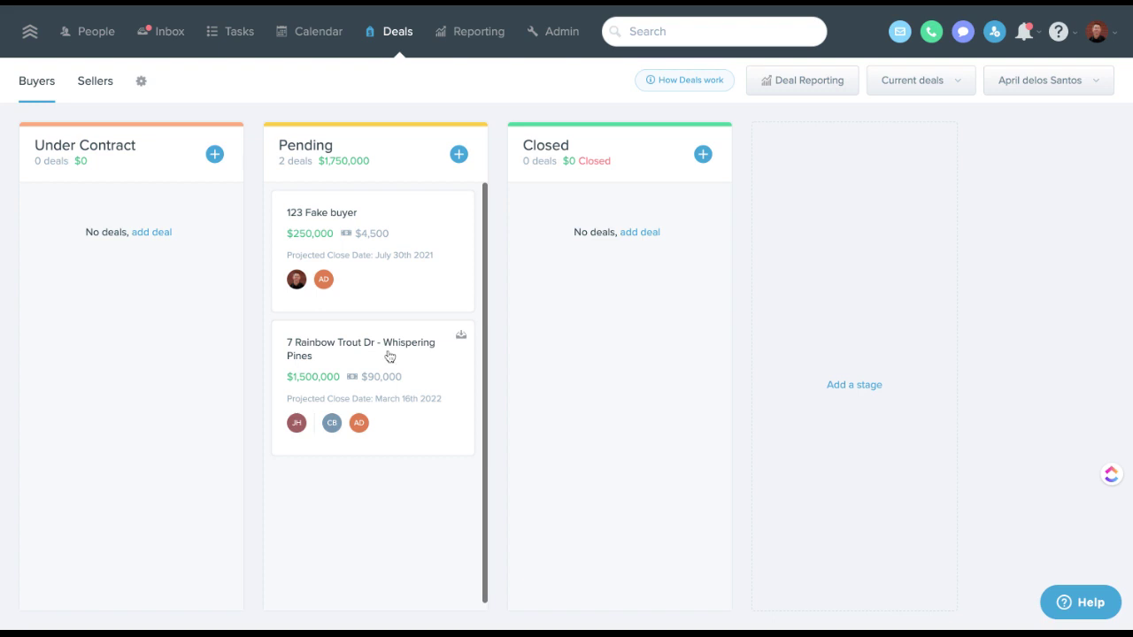
Open the Reporting Leaderboard and set Show me to Deals Leaderboard.
{"action": "left_click", "coordinate": [478, 34]}
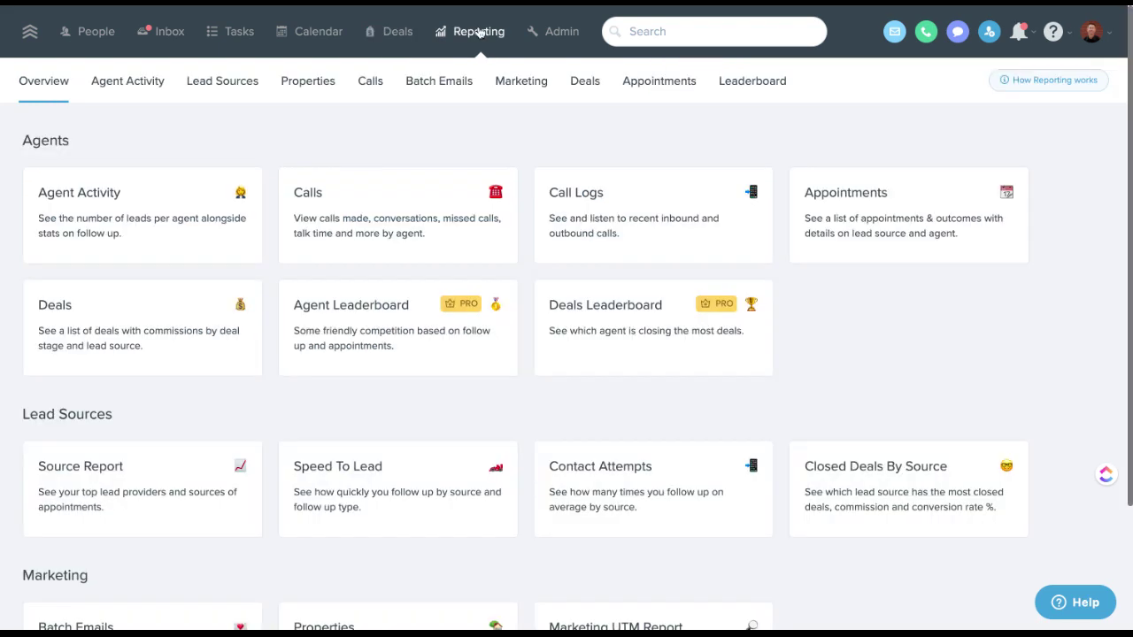
{"action": "left_click", "coordinate": [757, 83]}
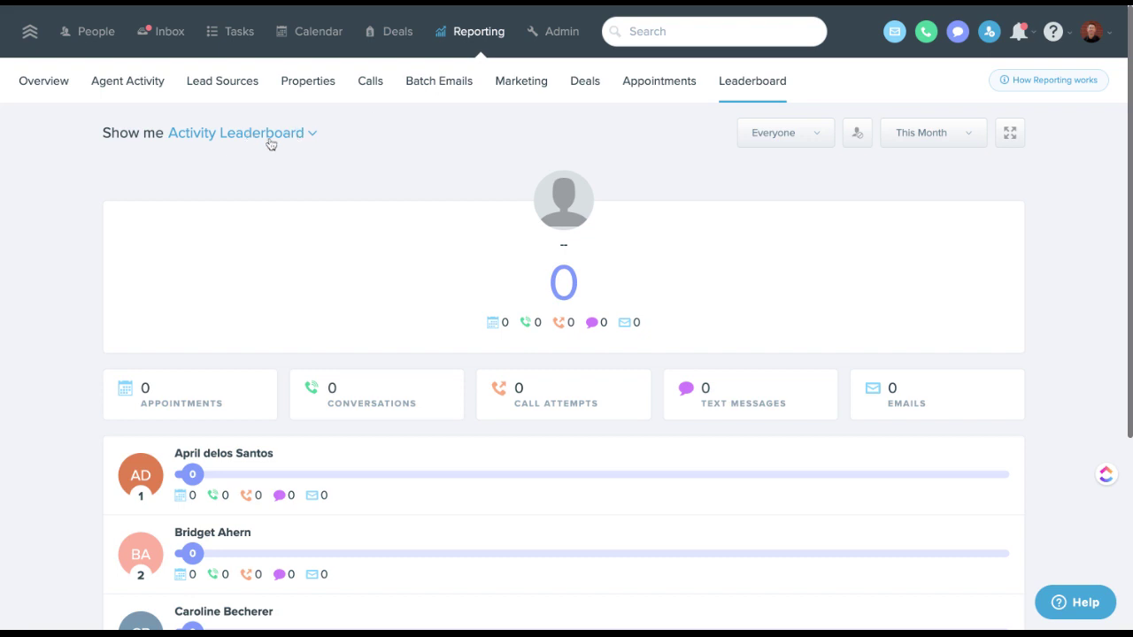
{"action": "scroll", "coordinate": [309, 216], "scroll_direction": "down", "scroll_amount": 3}
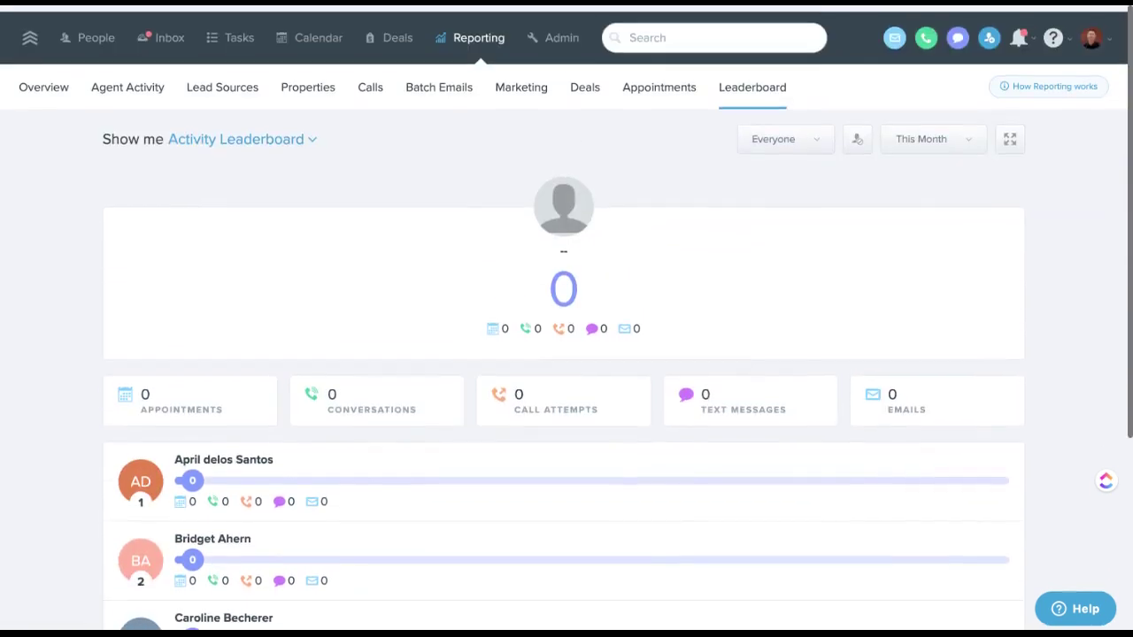
{"action": "left_click", "coordinate": [295, 137]}
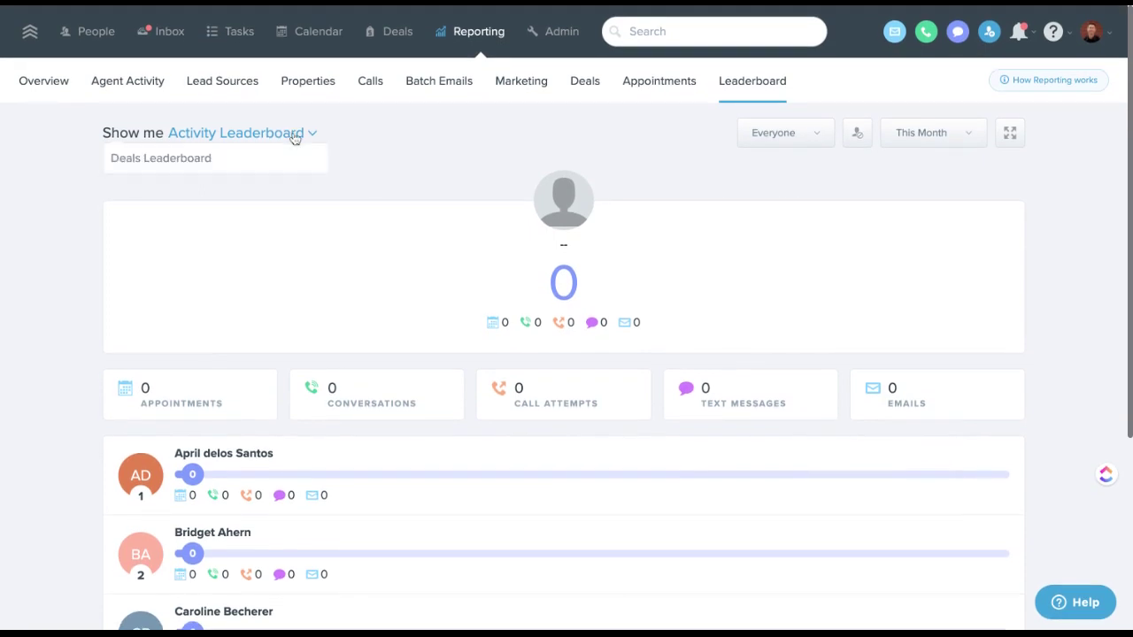
{"action": "left_click", "coordinate": [215, 161]}
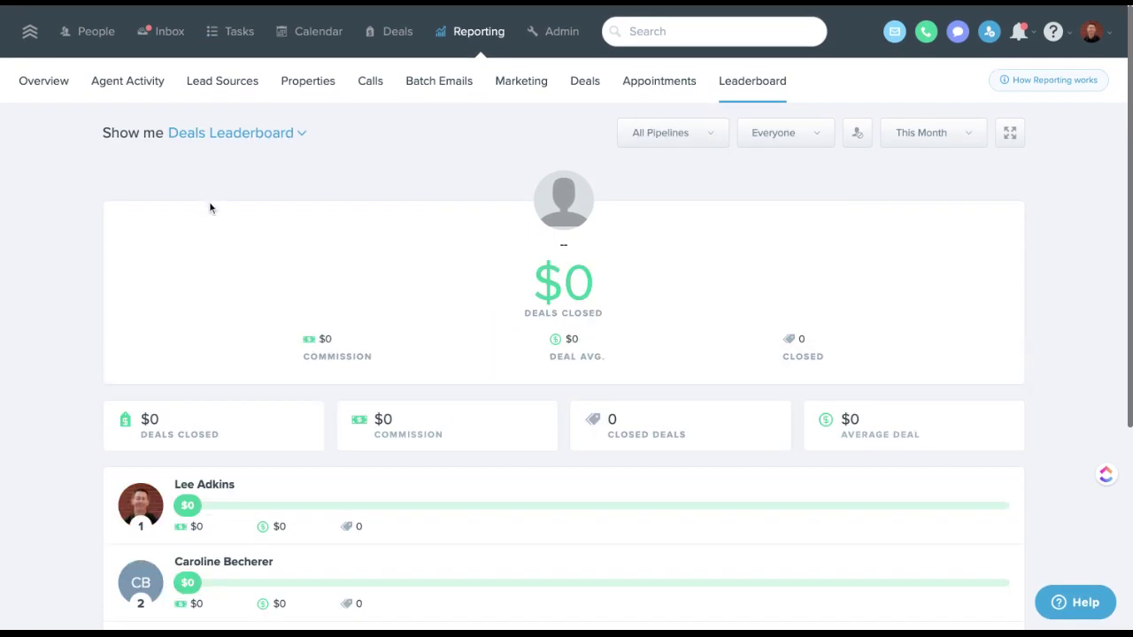
{"action": "scroll", "coordinate": [209, 200], "scroll_direction": "down", "scroll_amount": 5}
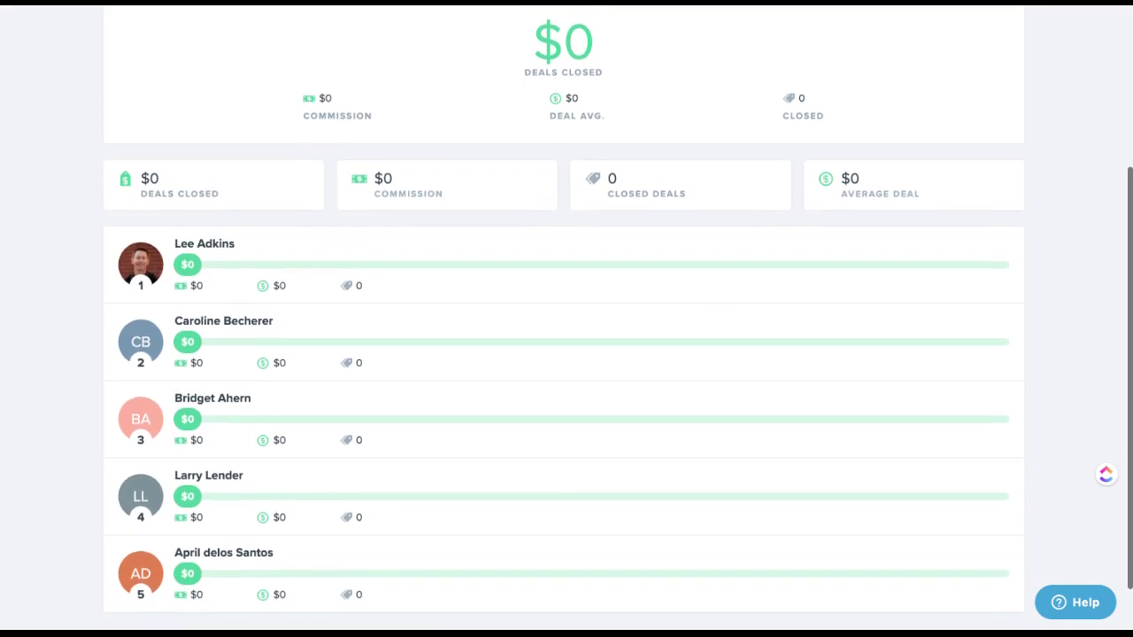
{"action": "scroll", "coordinate": [209, 201], "scroll_direction": "down", "scroll_amount": 2}
{"action": "scroll", "coordinate": [778, 200], "scroll_direction": "up", "scroll_amount": 6}
Limit the Deals Leaderboard to the last 14 days, then return to the deals pipeline.
{"action": "left_click", "coordinate": [956, 133]}
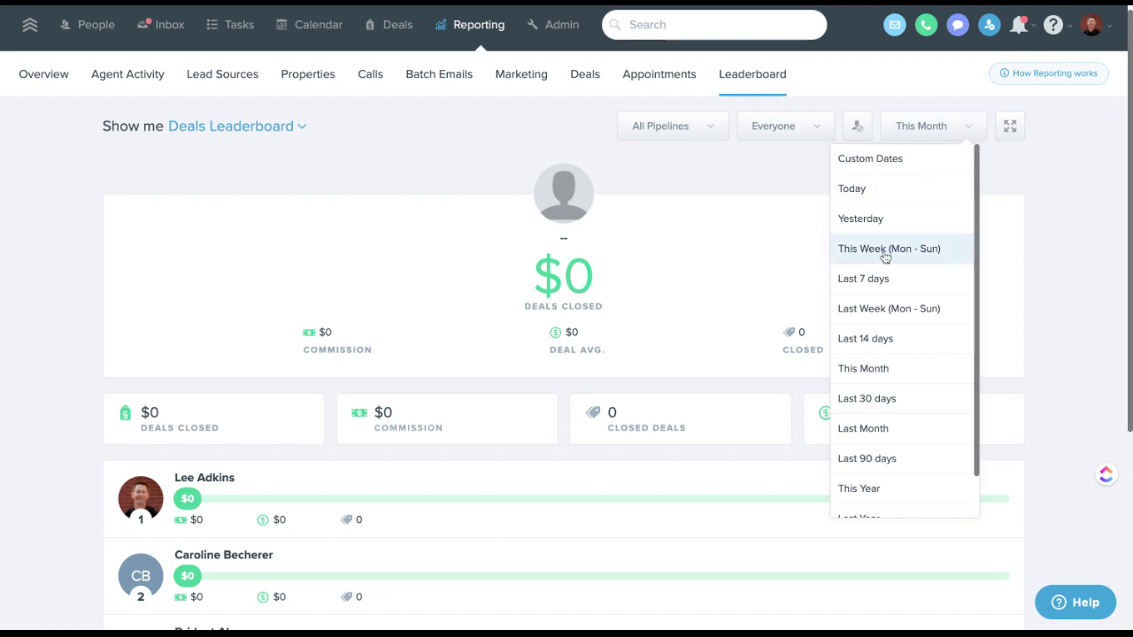
{"action": "left_click", "coordinate": [879, 338]}
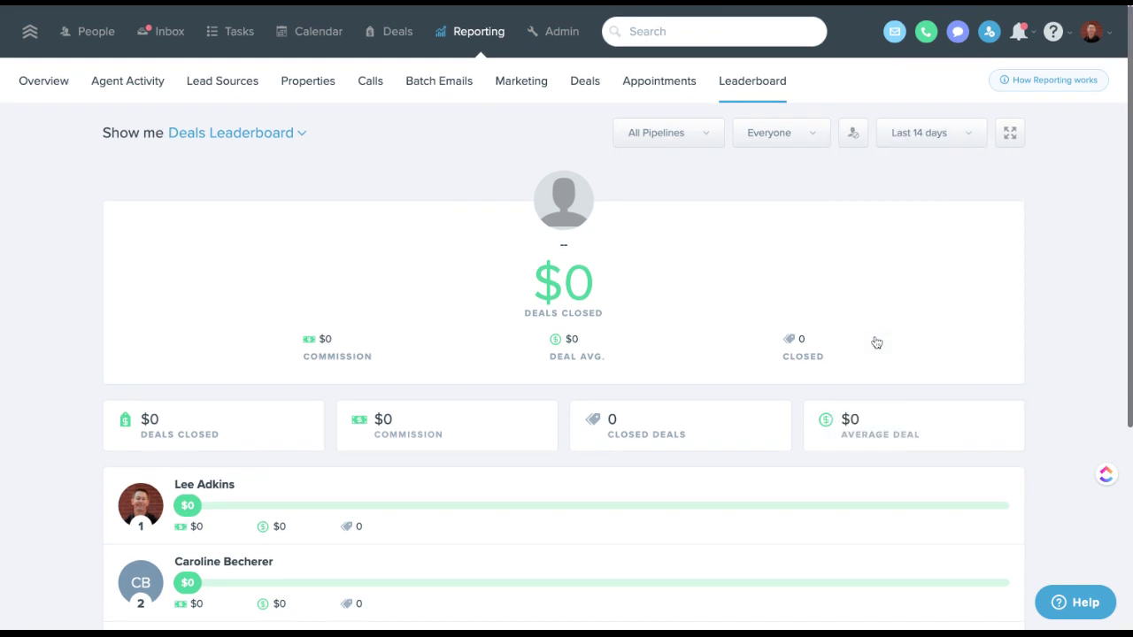
{"action": "scroll", "coordinate": [763, 345], "scroll_direction": "down", "scroll_amount": 3}
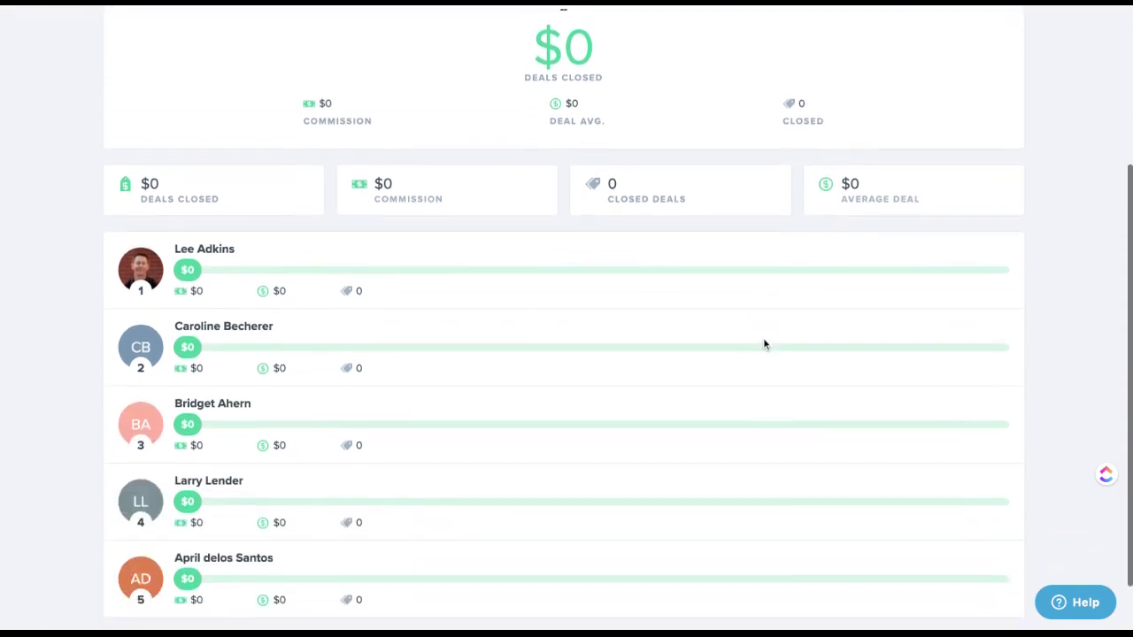
{"action": "scroll", "coordinate": [764, 344], "scroll_direction": "up", "scroll_amount": 3}
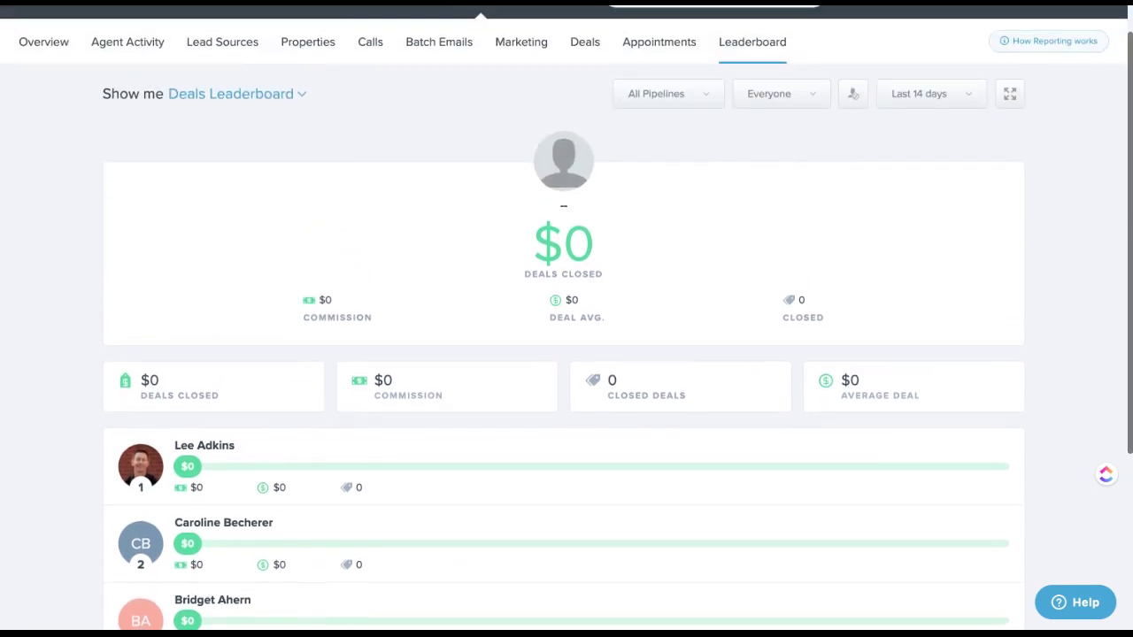
{"action": "left_click", "coordinate": [269, 104]}
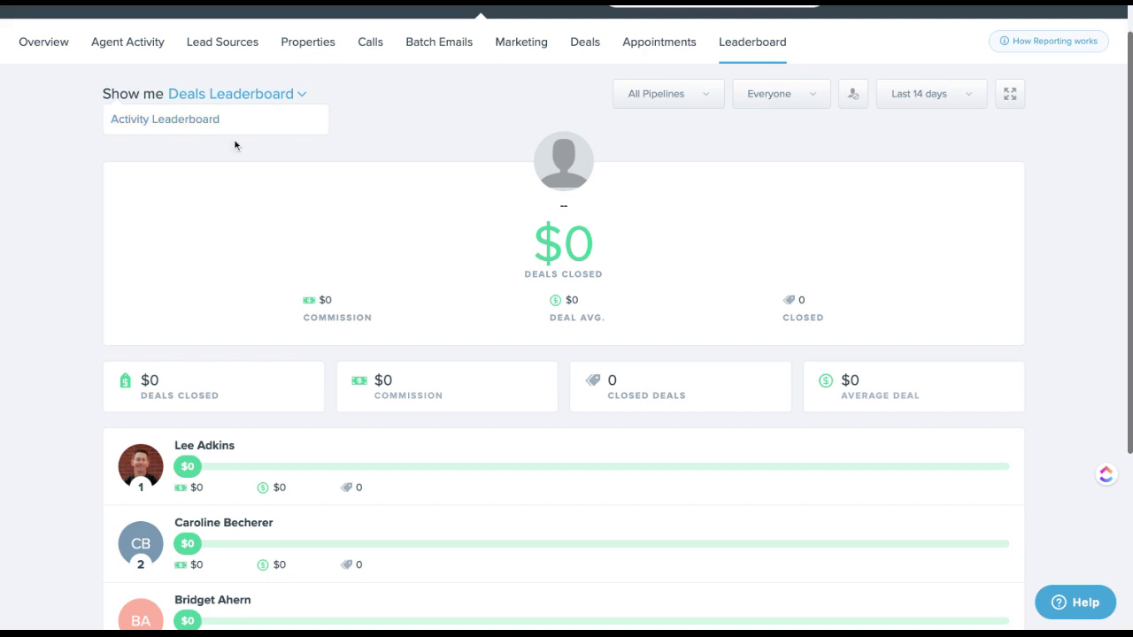
{"action": "scroll", "coordinate": [372, 142], "scroll_direction": "up", "scroll_amount": 1}
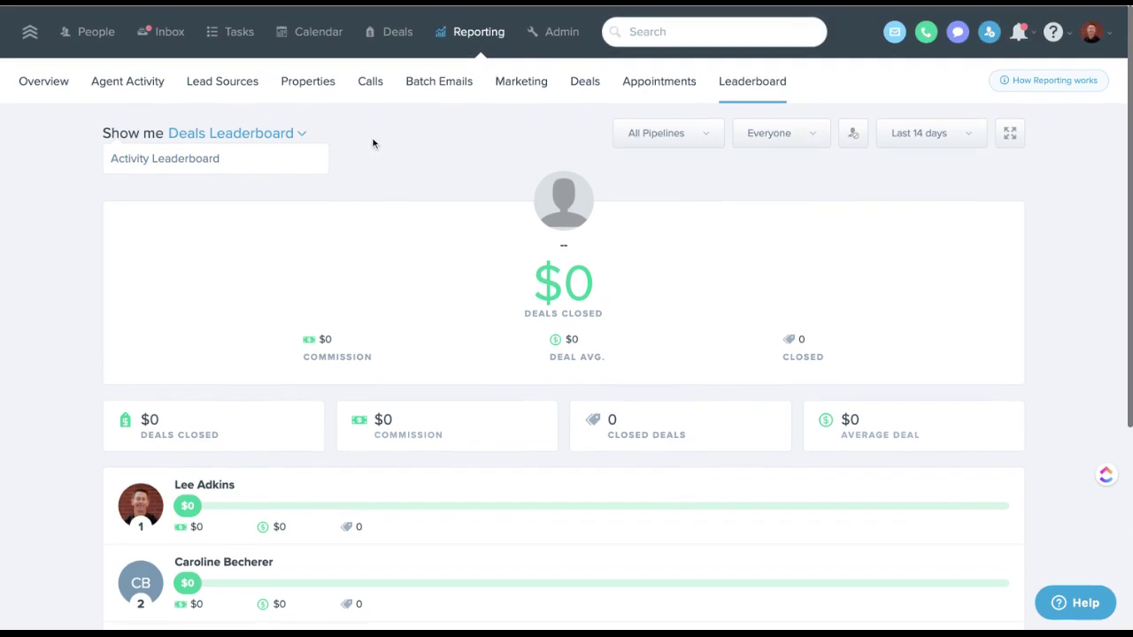
{"action": "left_click", "coordinate": [397, 33]}
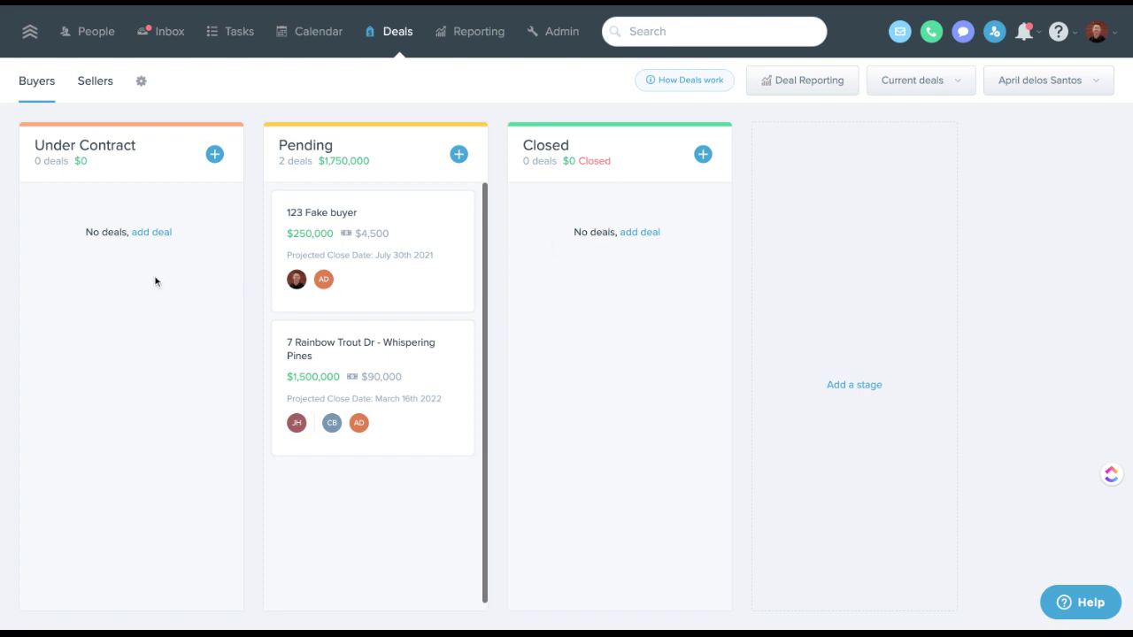
Open the 123 Fake buyer card in the Pending column to view its $2,250 splits.
{"action": "left_click", "coordinate": [332, 215]}
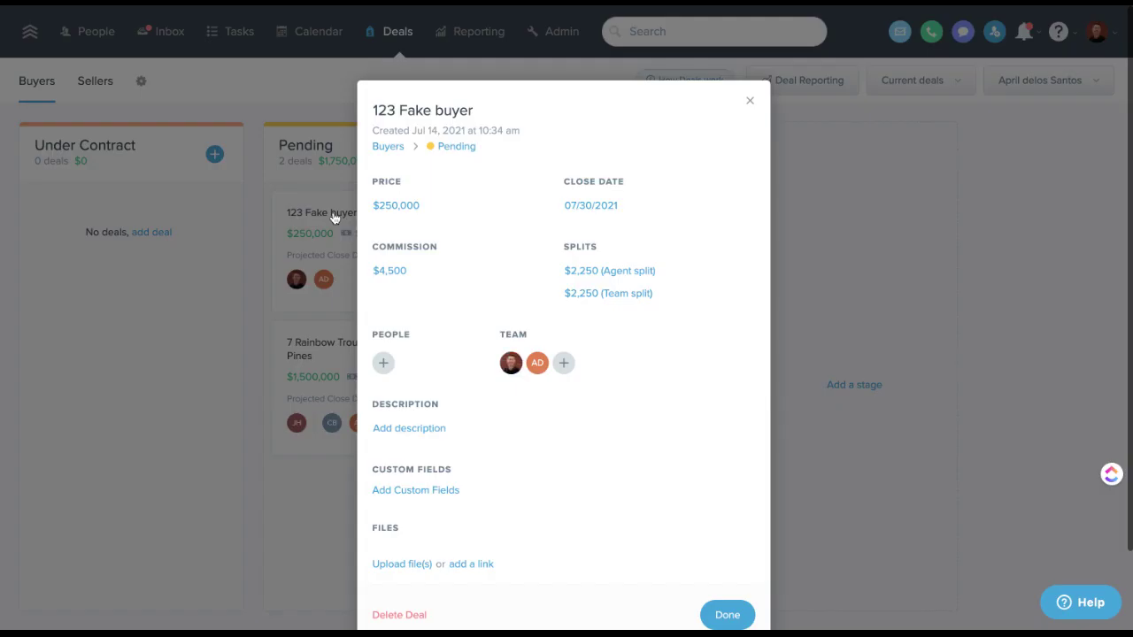